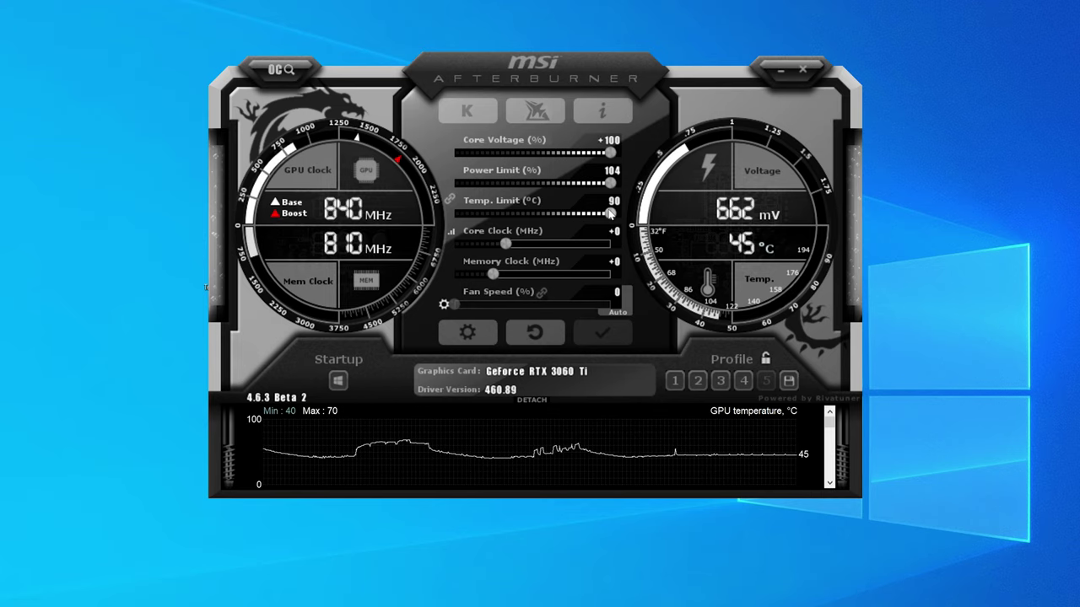
- Launch MSI Kombustor and place its window beside MSI Afterburner
drag(568, 69, 685, 73)
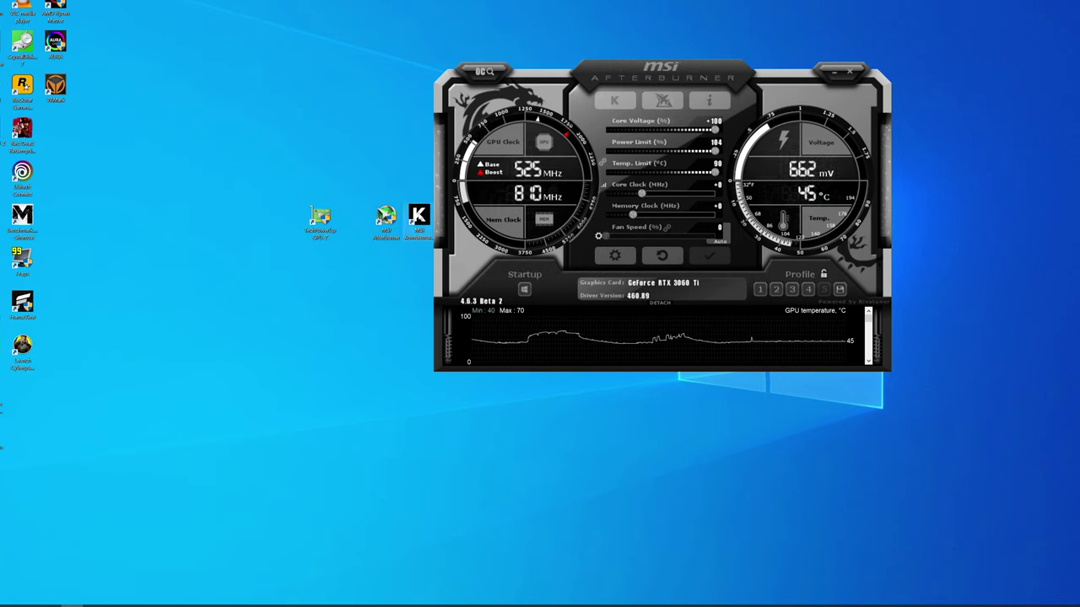
double_click(419, 216)
drag(463, 174, 295, 128)
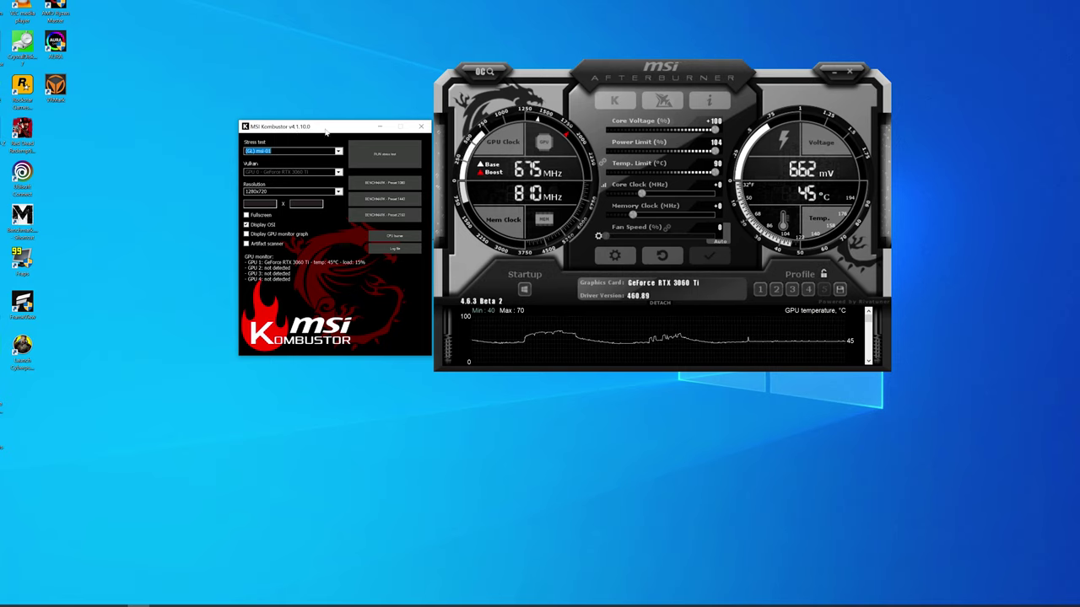
- Set the Kombustor resolution to 1920x1080, run the stress test and move its render window clear of Afterburner's voltage and temperature gauge
click(338, 193)
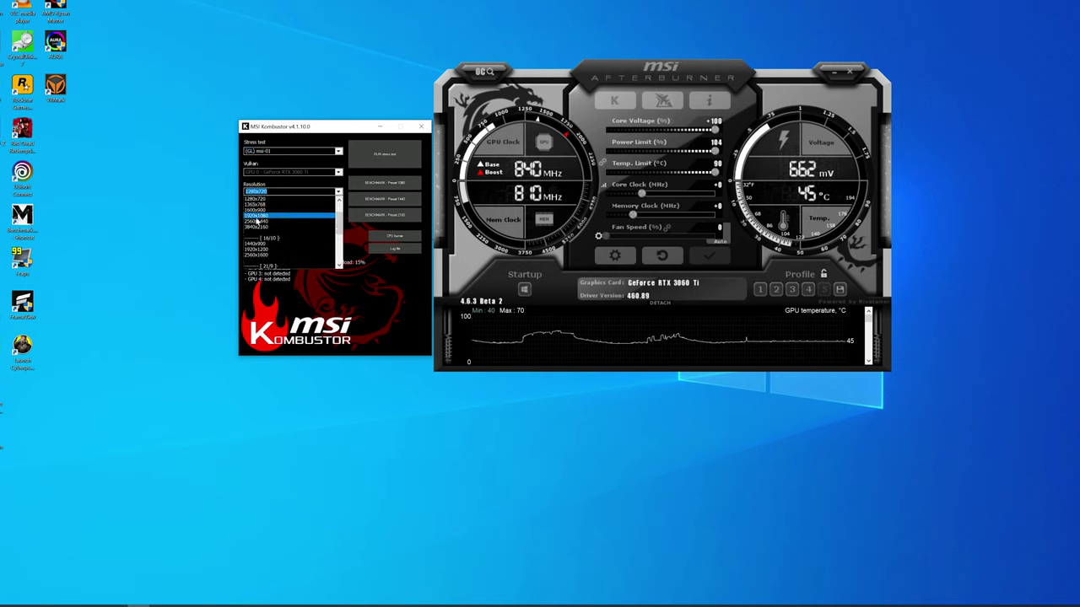
click(261, 216)
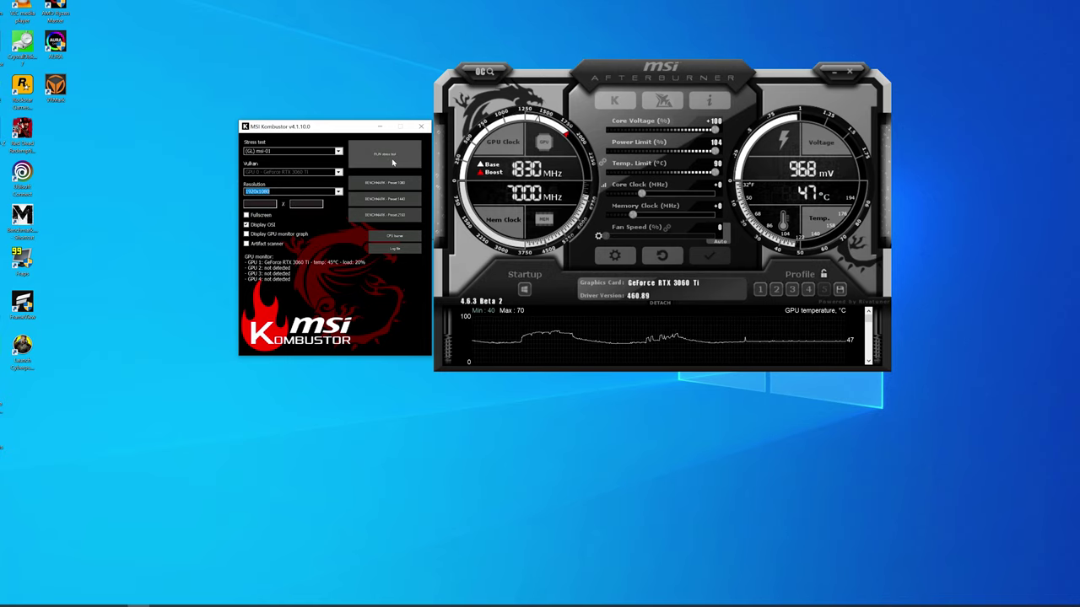
click(392, 162)
drag(447, 134, 344, 99)
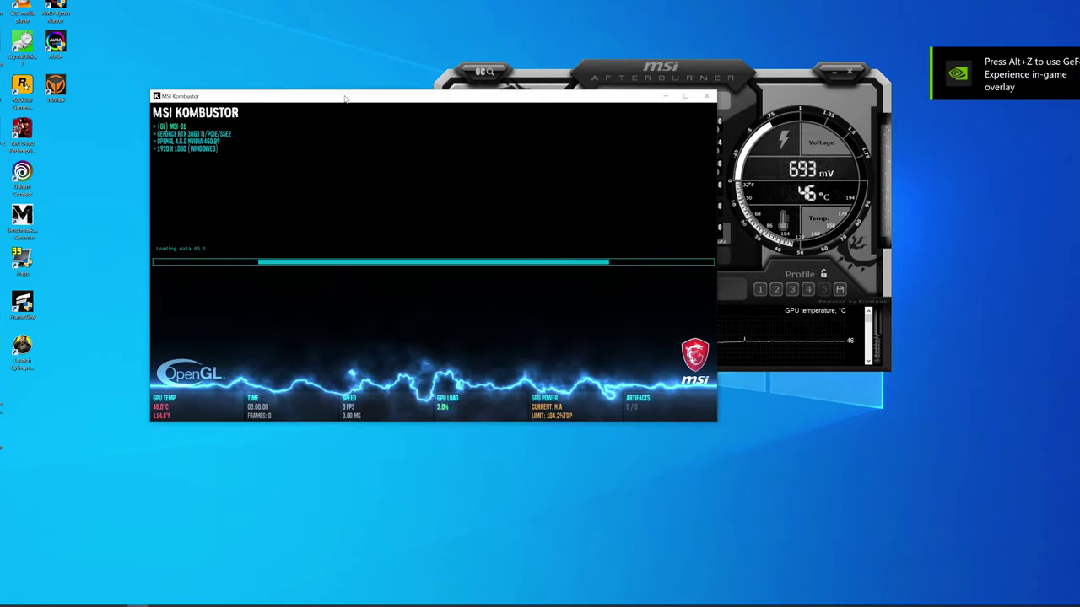
- Check the GPU clock, voltage and temperature in Afterburner while the Kombustor stress test runs
click(645, 74)
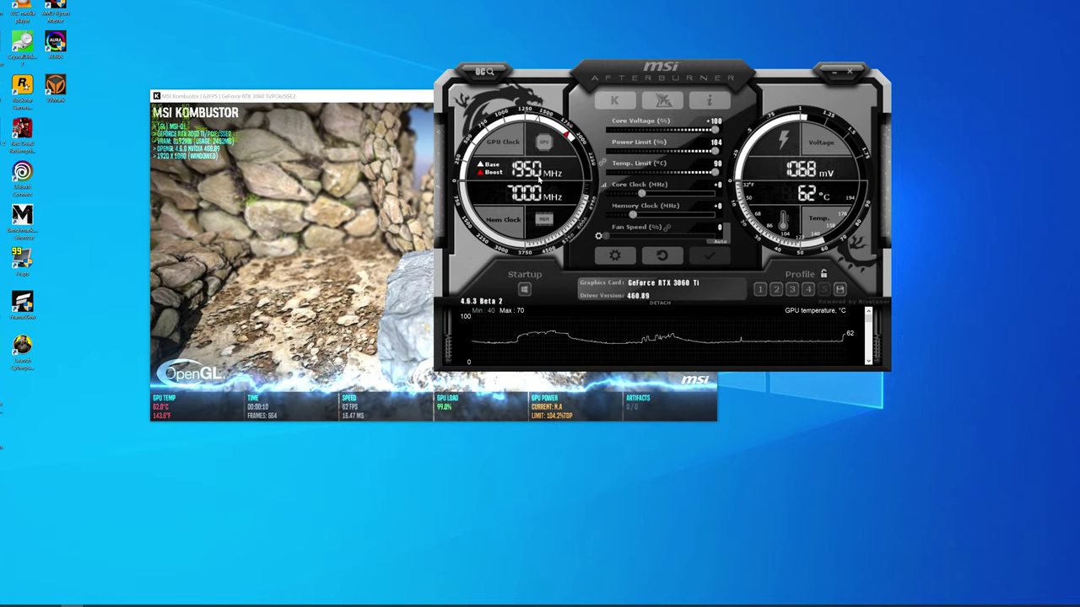
click(383, 97)
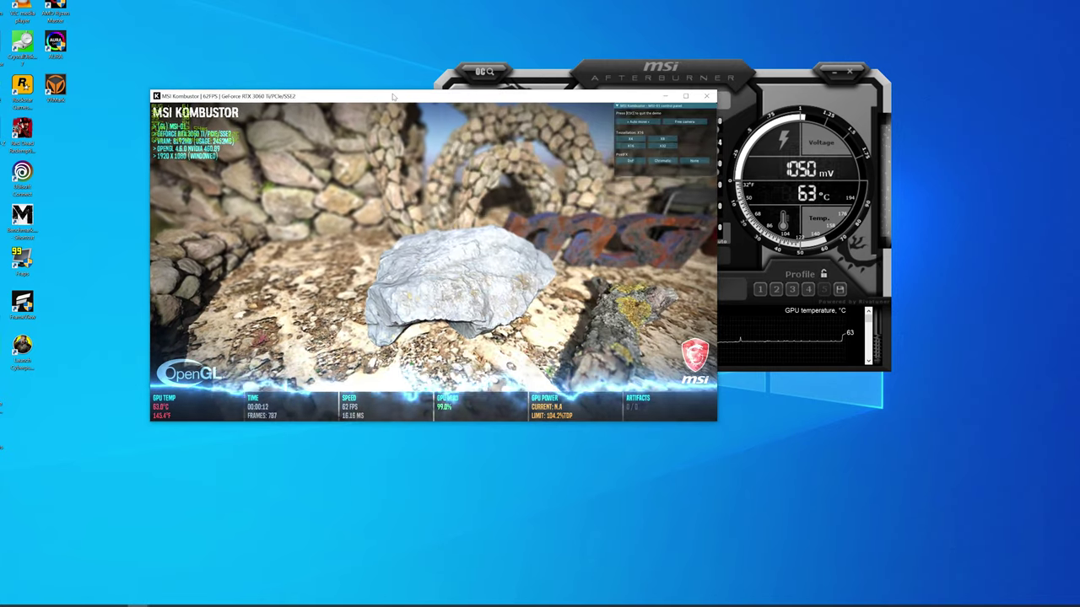
click(529, 118)
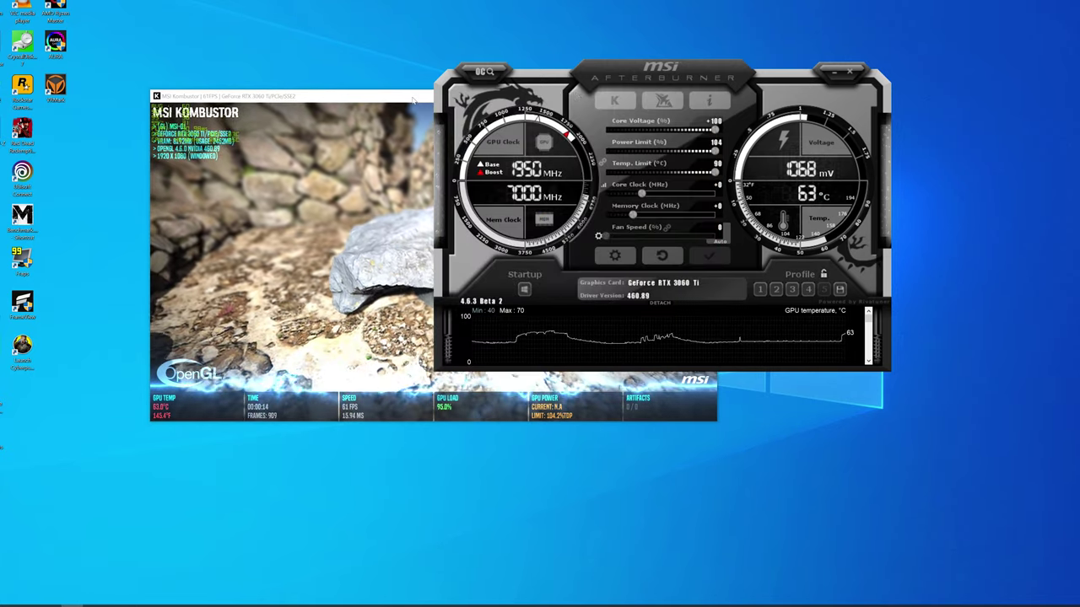
click(413, 99)
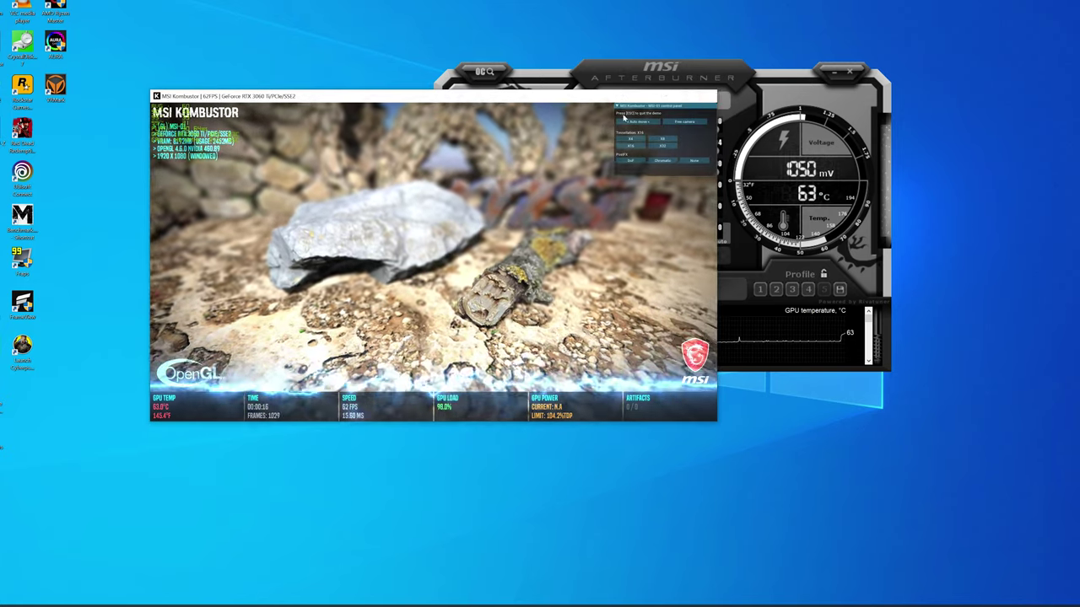
- Stop the 1920x1080 stress test and run it again at 3840x2160
key(Escape)
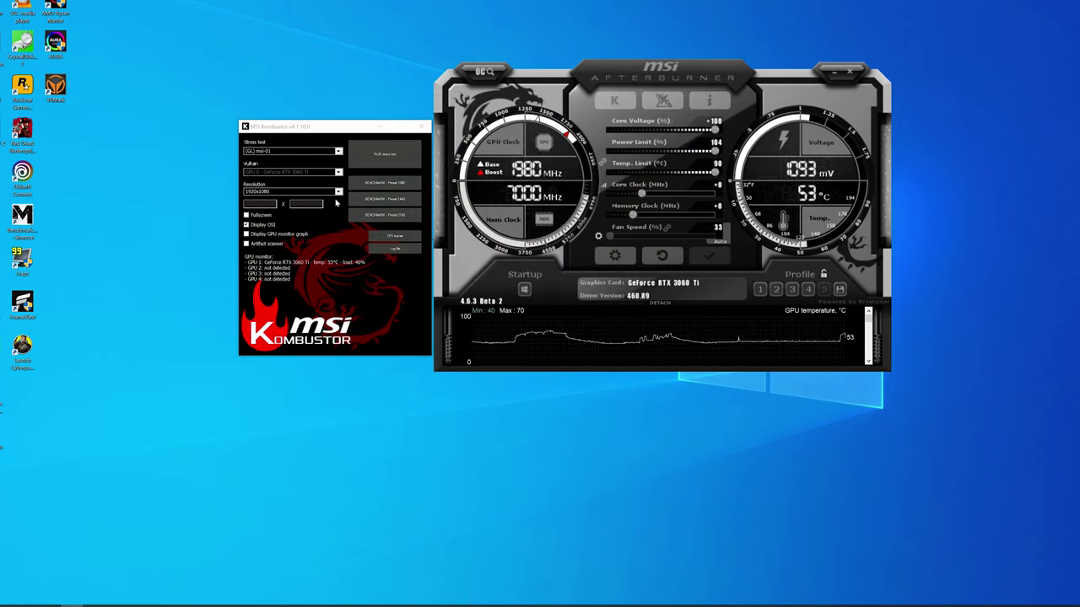
click(334, 192)
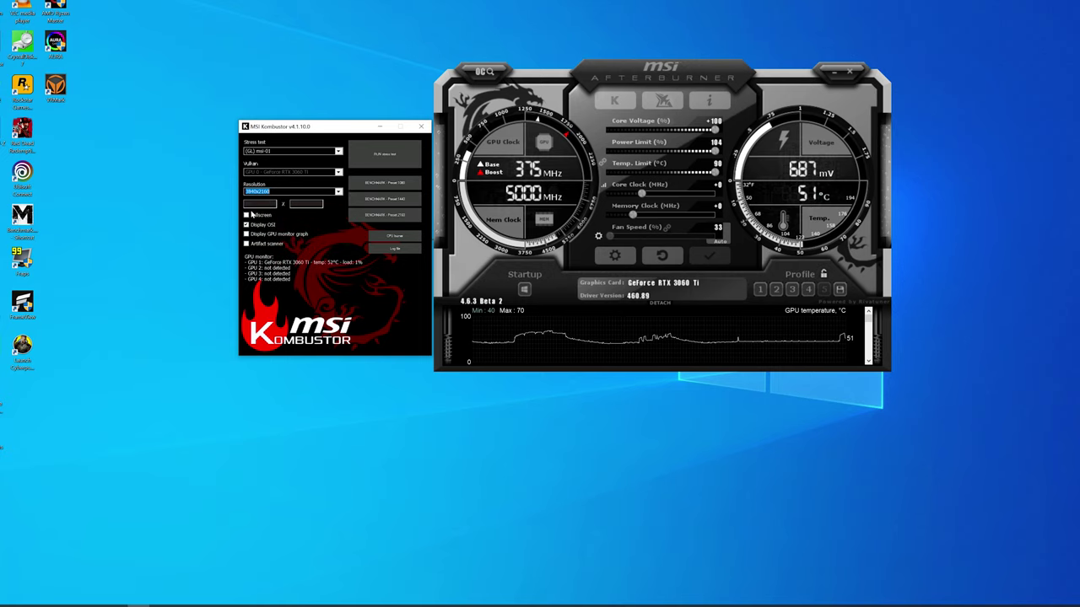
click(383, 160)
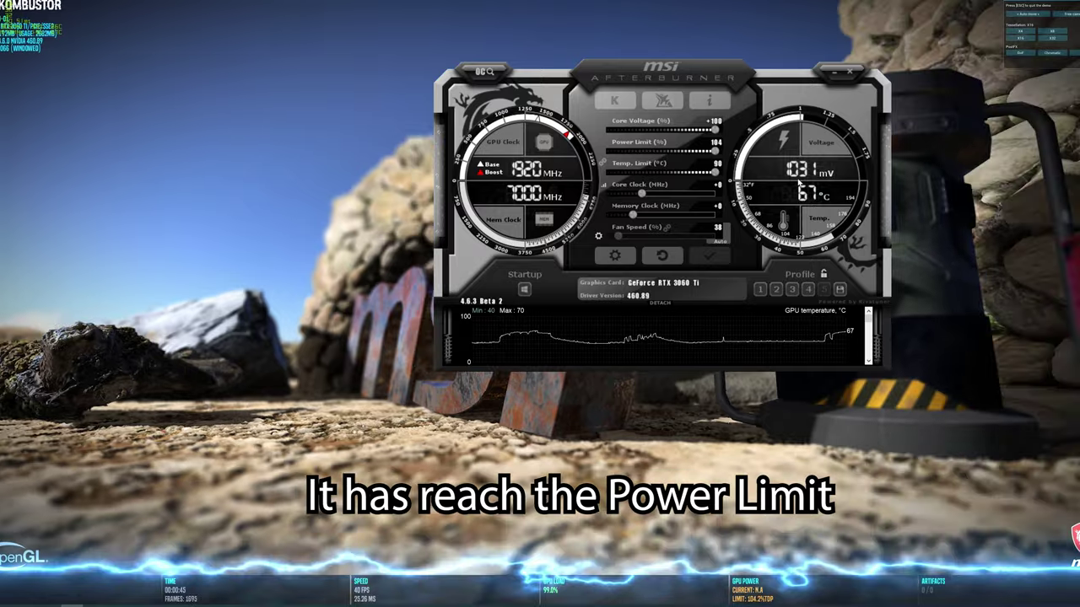
- Look through Afterburner's monitoring graphs for memory clock, power and power percent during the stress test
scroll(868, 364, down, 3)
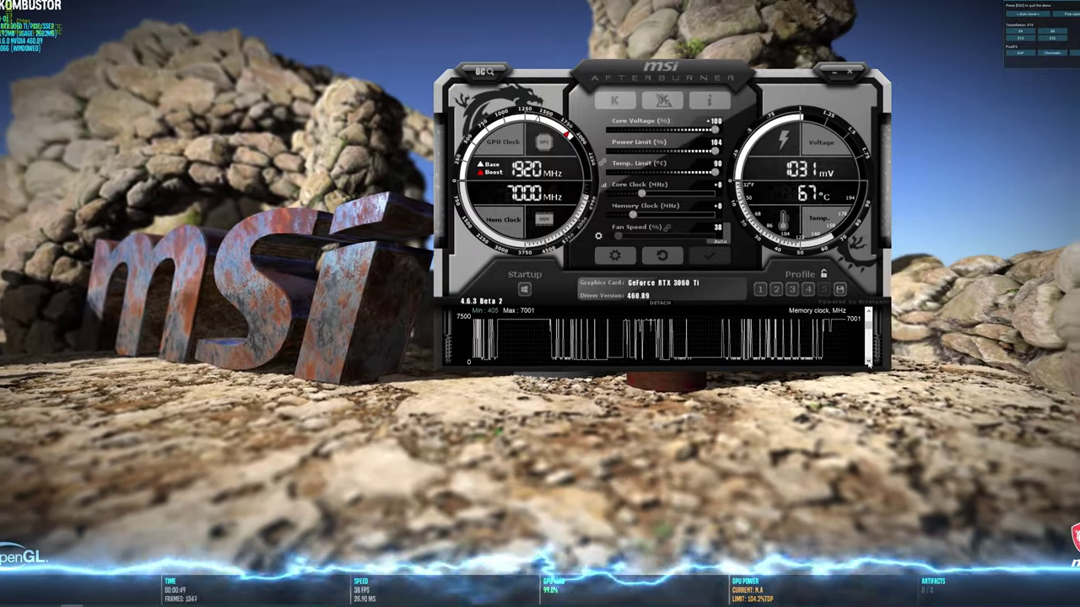
scroll(869, 364, down, 2)
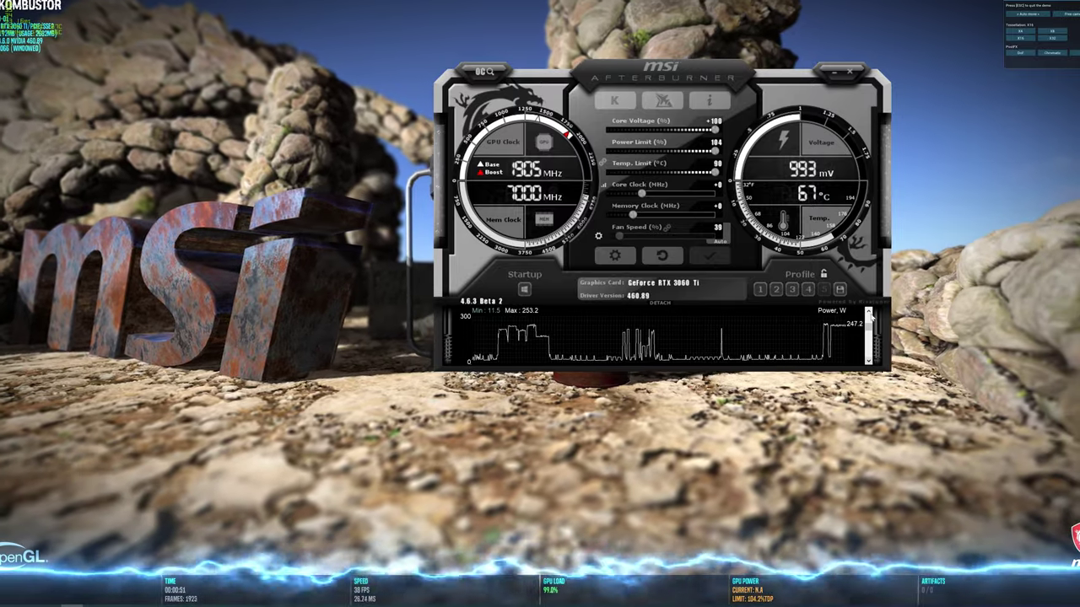
scroll(869, 364, down, 1)
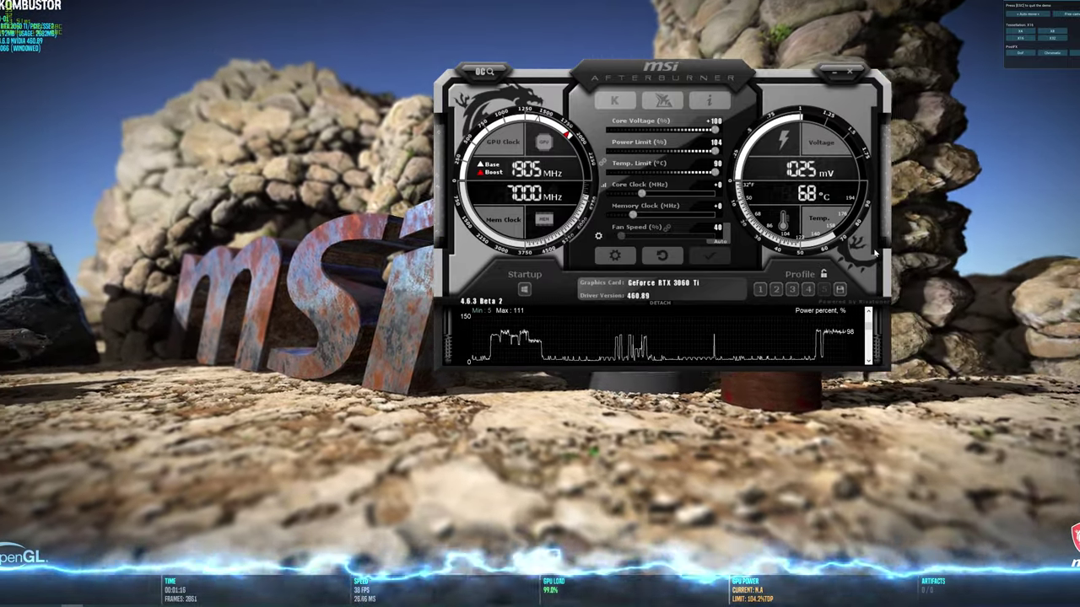
- Stop the 3840x2160 stress test, run it again at 1920x1080 and reposition its render window
key(Escape)
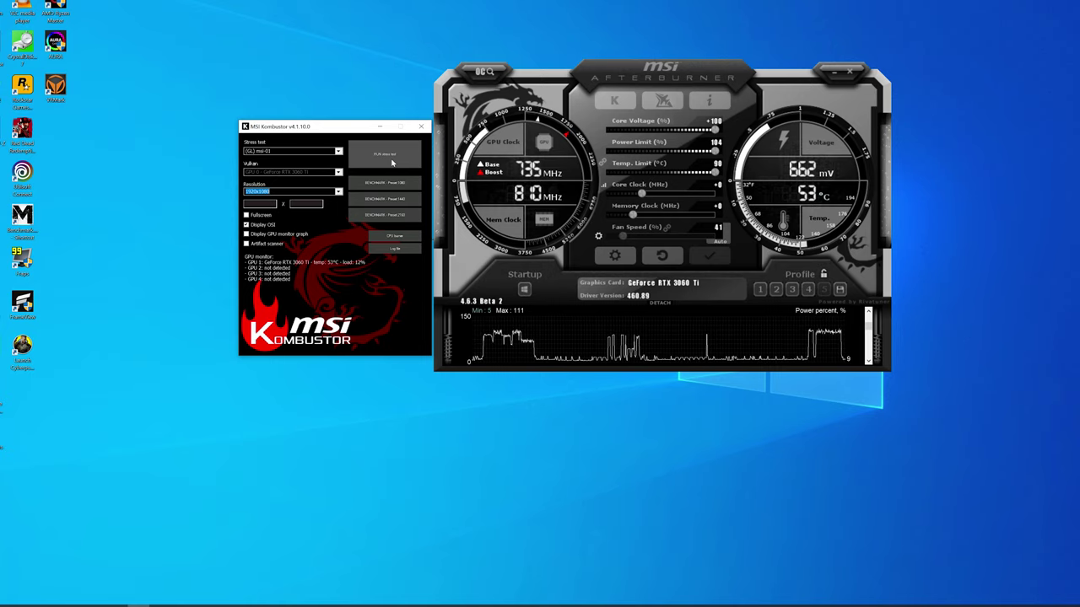
click(392, 162)
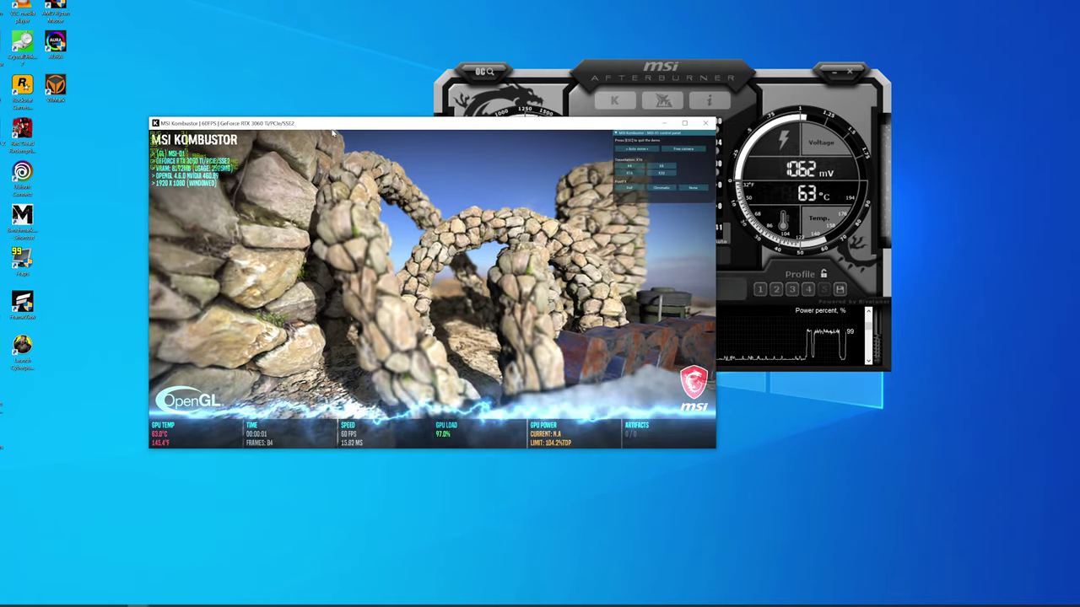
drag(380, 126, 363, 125)
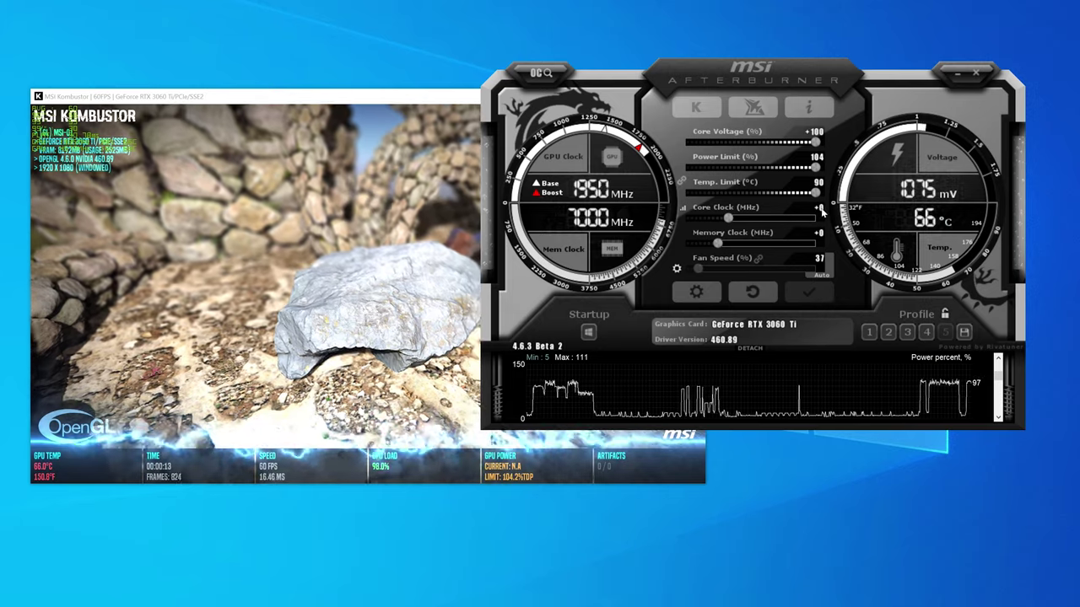
- Try a core clock offset of +15 MHz in Afterburner and apply a return to +0 MHz
click(819, 208)
text(15)
key(Return)
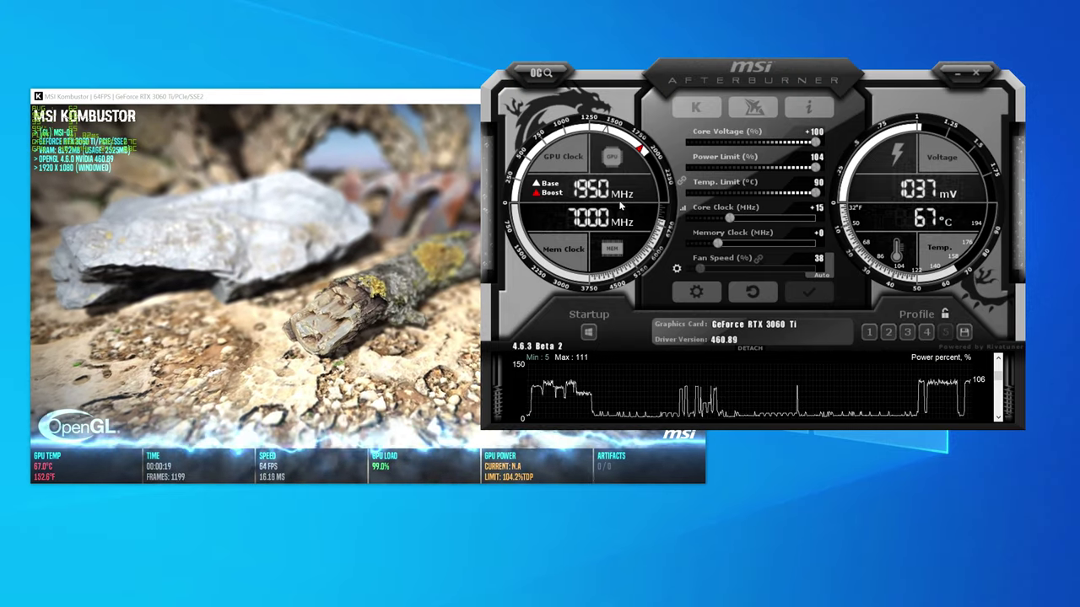
click(818, 209)
text(0)
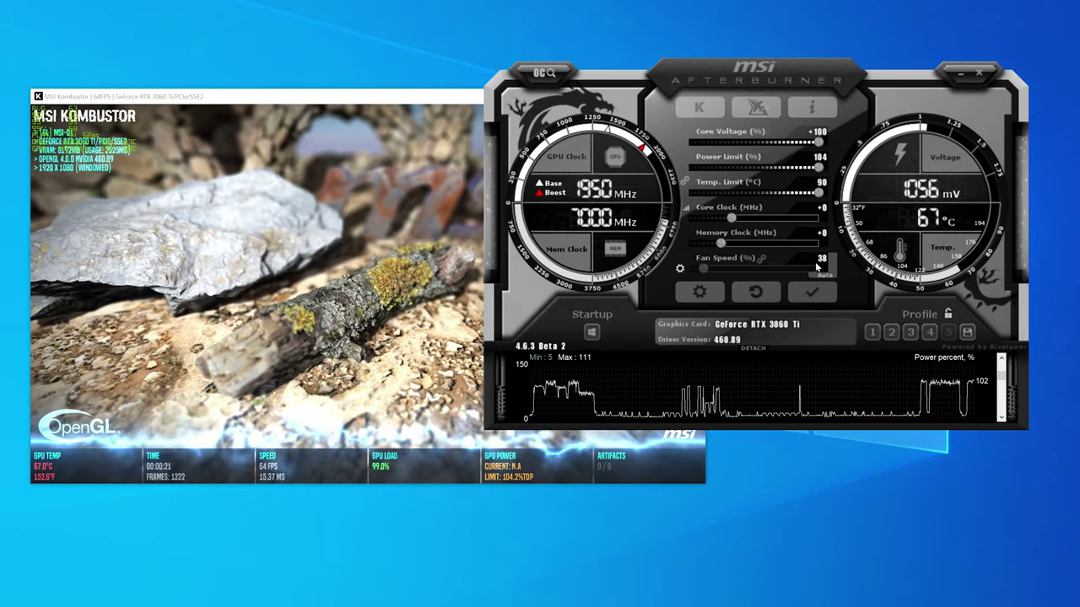
click(811, 292)
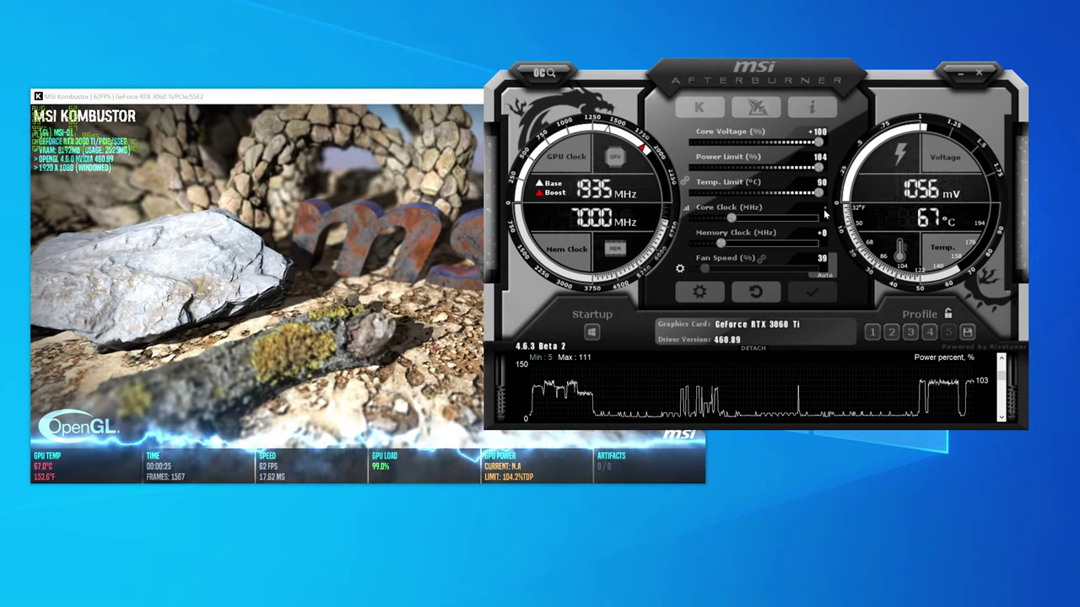
- Apply a core clock offset of +15 MHz while the stress test keeps running
click(824, 213)
text(15)
click(811, 291)
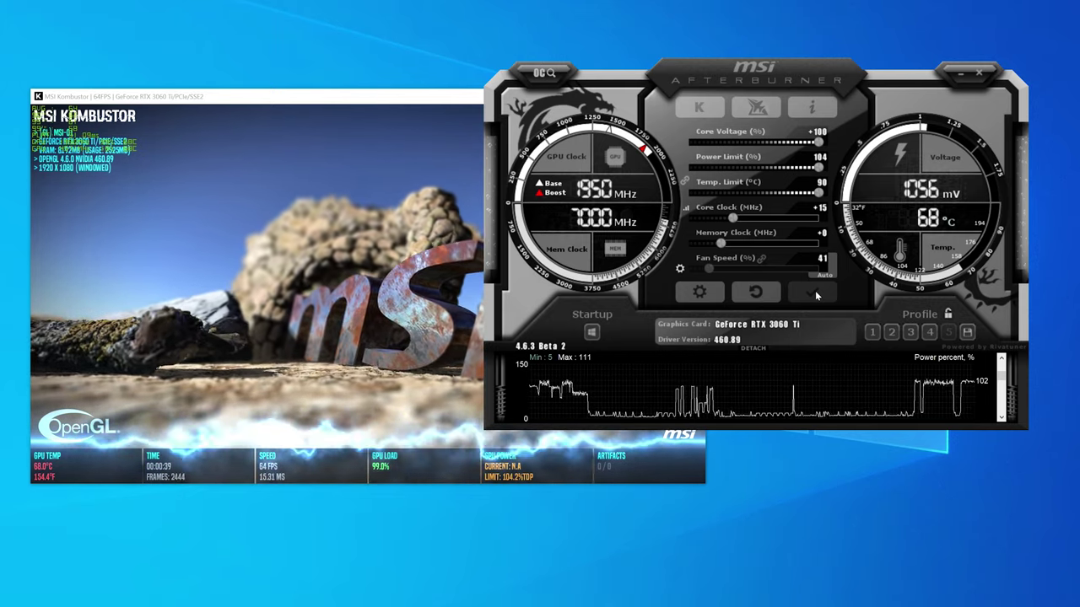
- Raise the core clock offset to +30 MHz and apply it
click(823, 208)
text(30)
key(Return)
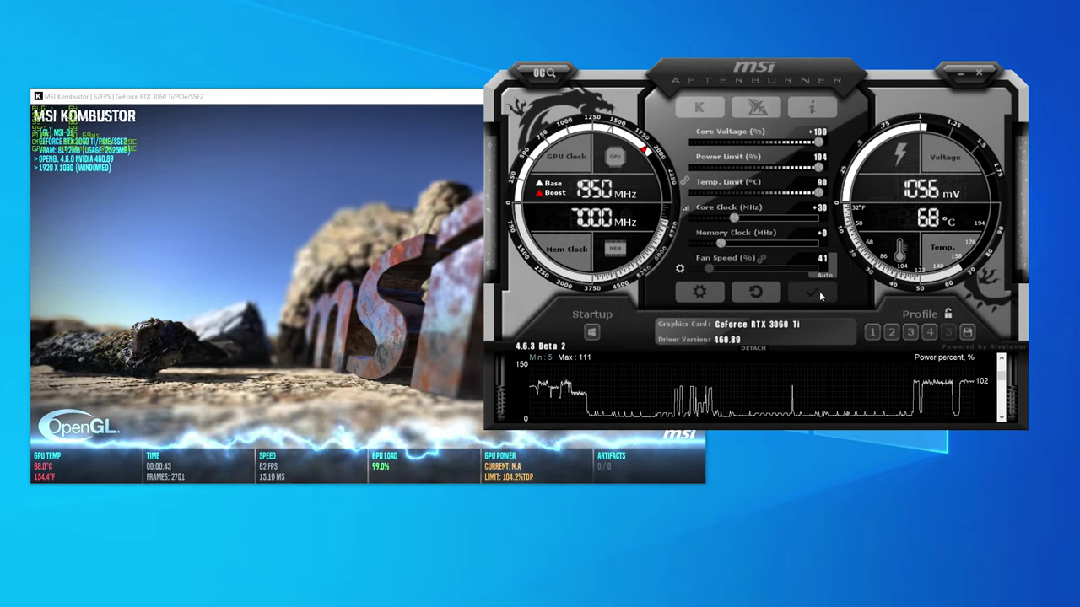
click(819, 291)
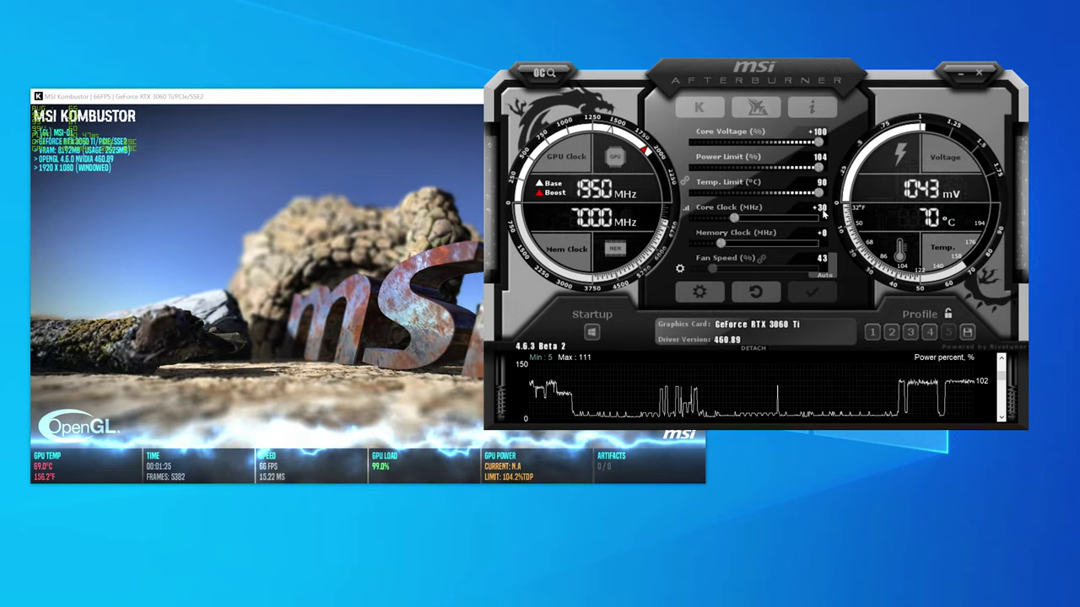
- Raise the core clock offset to +90 MHz and apply it
click(821, 209)
text(90)
key(Return)
click(825, 299)
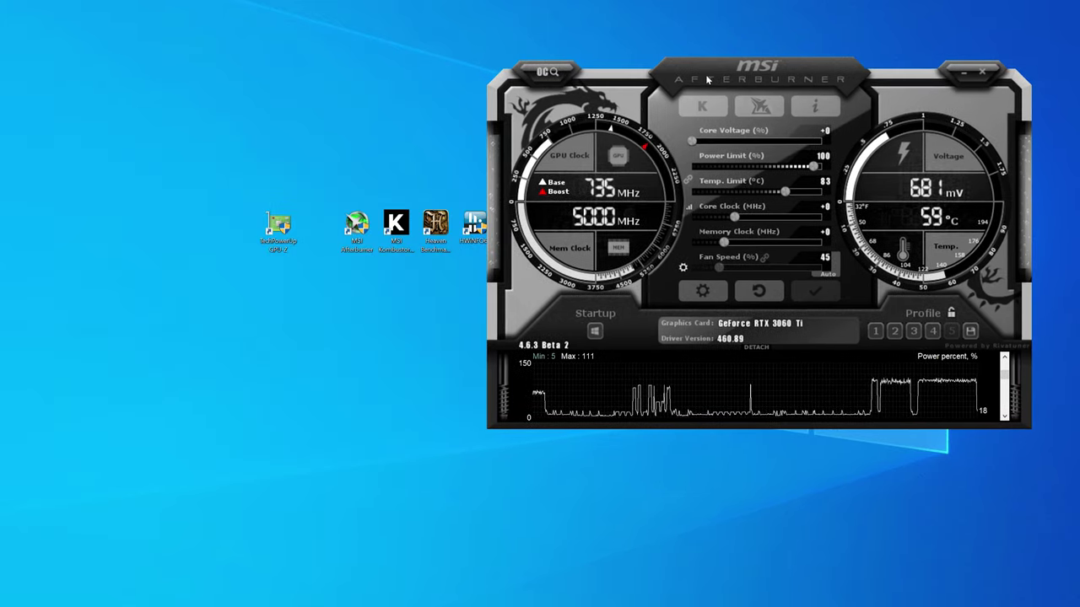
- Switch to 3DMark and arrange its window so Afterburner's voltage and temperature gauge stays visible beside it
click(435, 226)
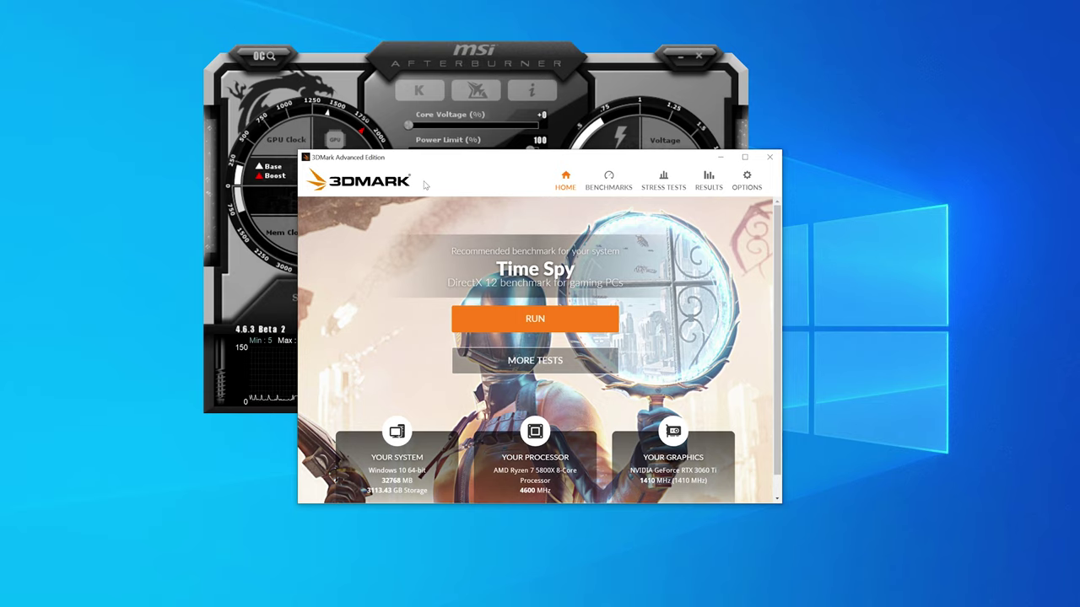
drag(472, 161, 445, 138)
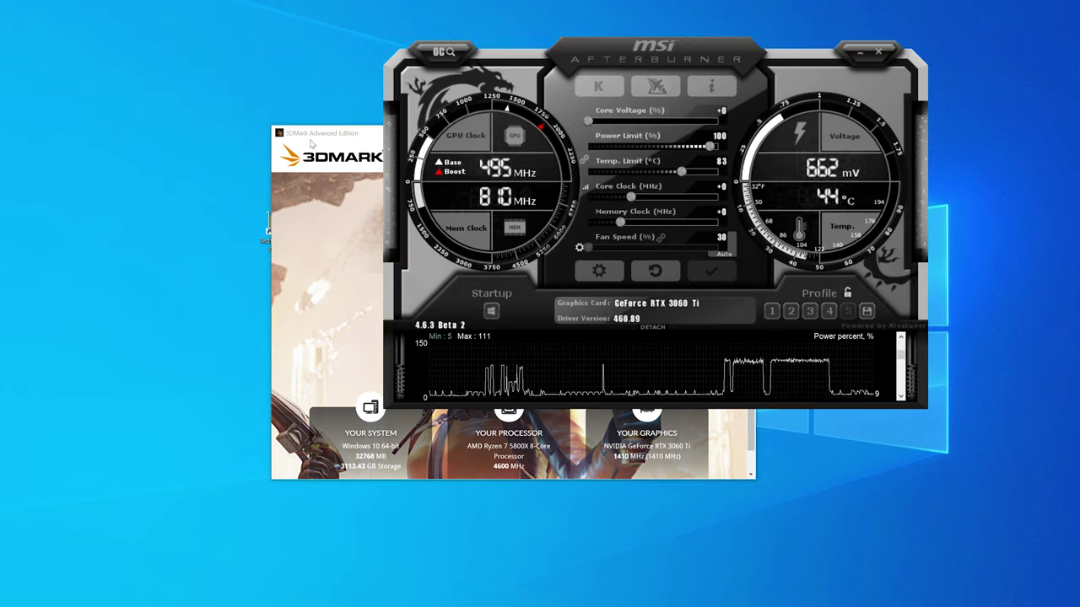
drag(312, 145, 267, 105)
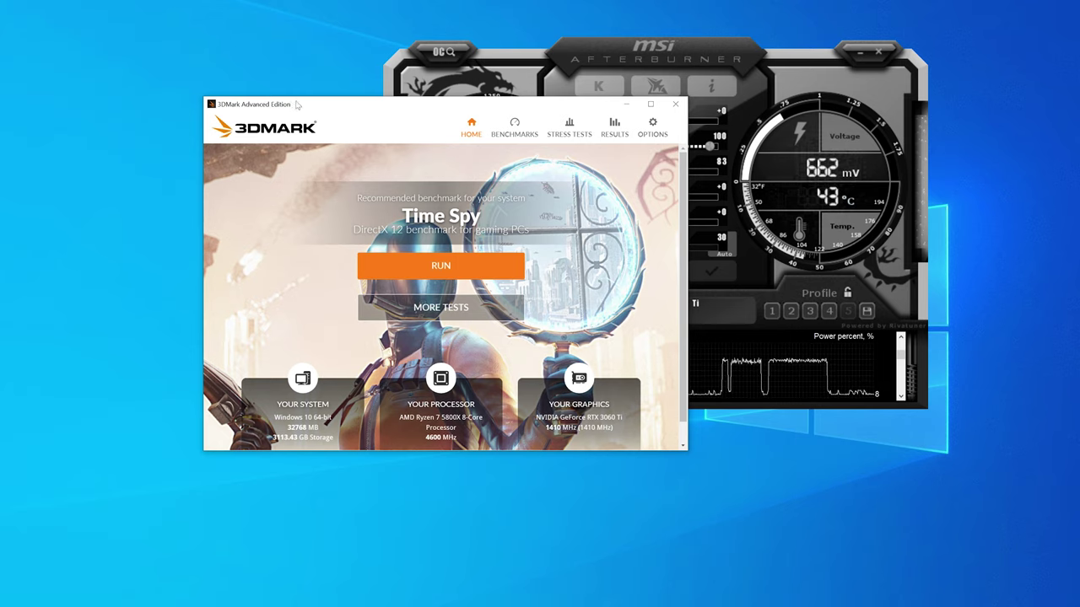
drag(266, 105, 450, 140)
drag(520, 155, 326, 99)
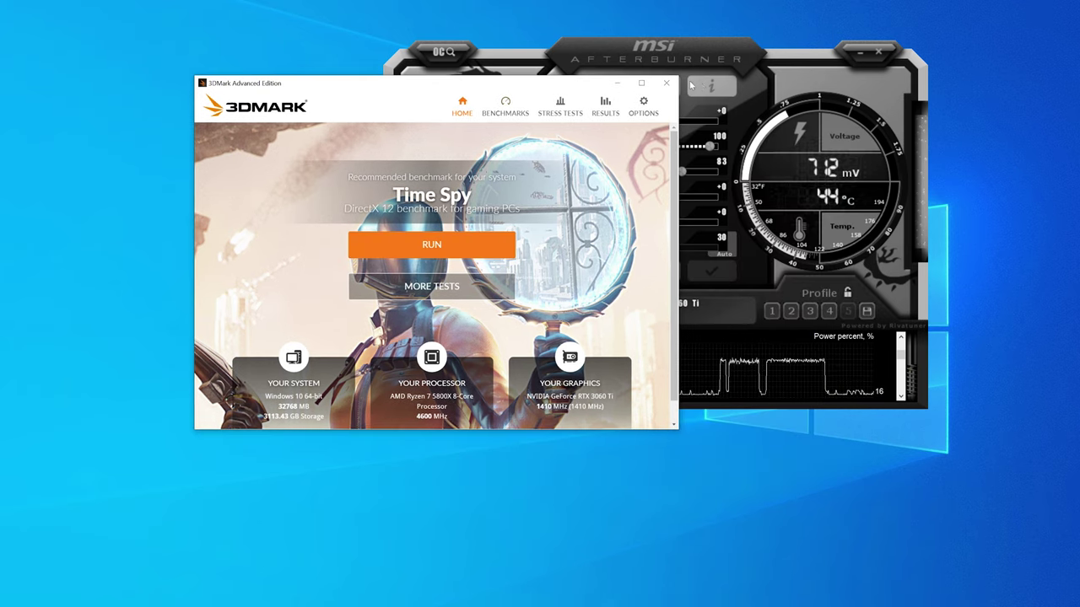
- Look over 3DMark's benchmarks, the home page and the Time Spy Stress Test options
click(510, 113)
mouse_move(670, 185)
mouse_down()
mouse_move(672, 271)
mouse_move(672, 181)
mouse_up()
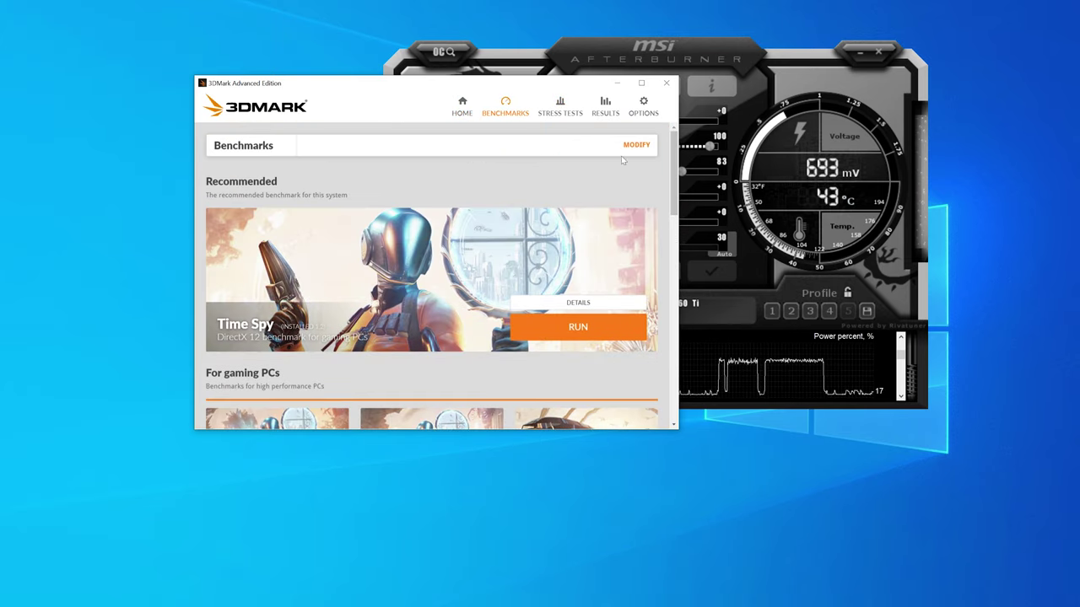
click(475, 115)
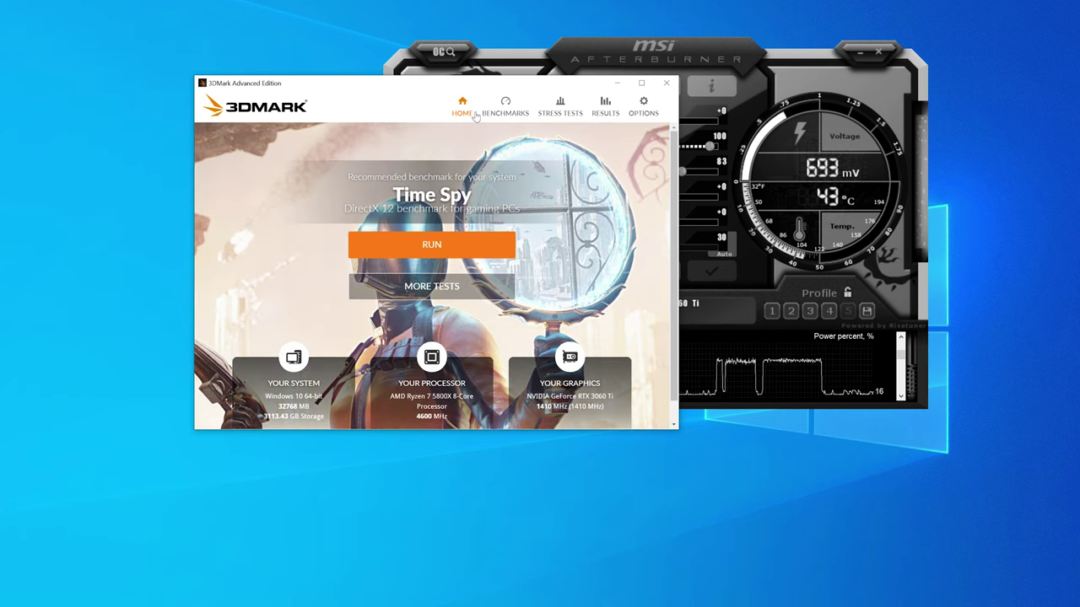
click(558, 108)
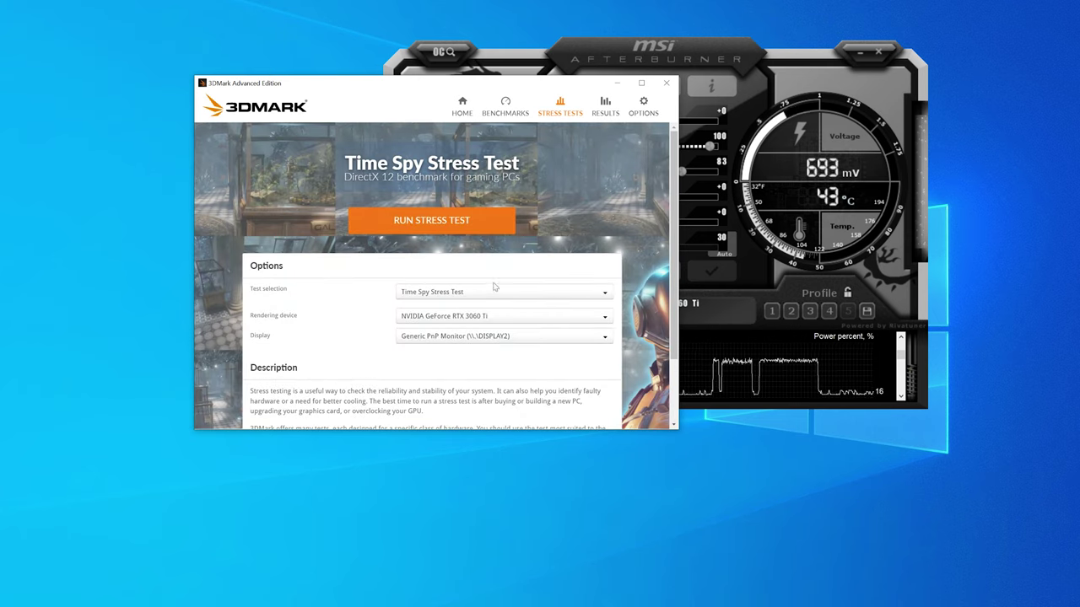
click(504, 227)
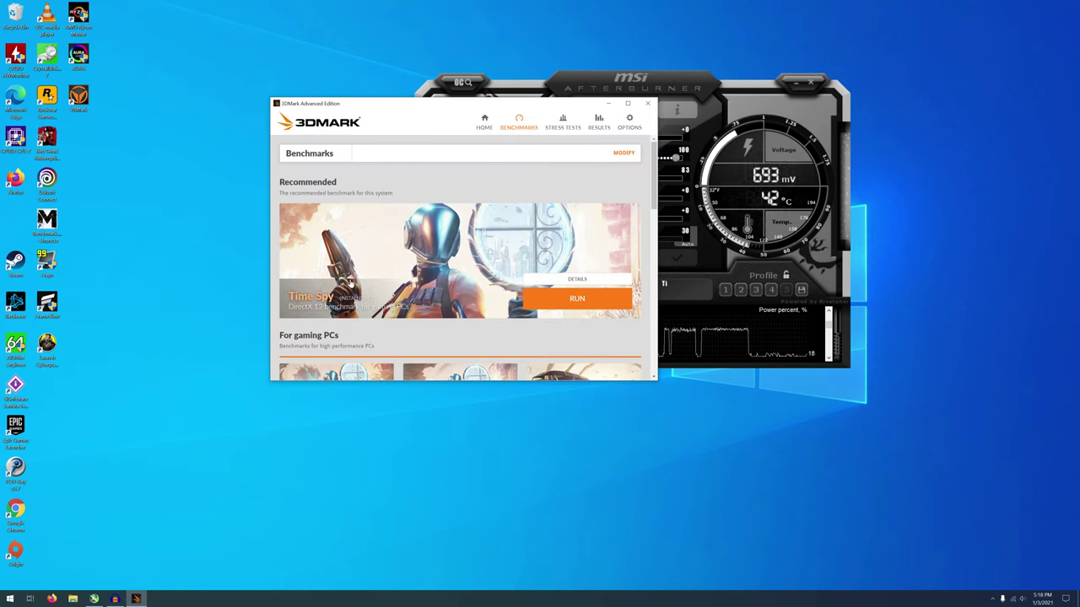
- Reposition the Afterburner window slightly and bring 3DMark back to the front
drag(620, 77, 632, 75)
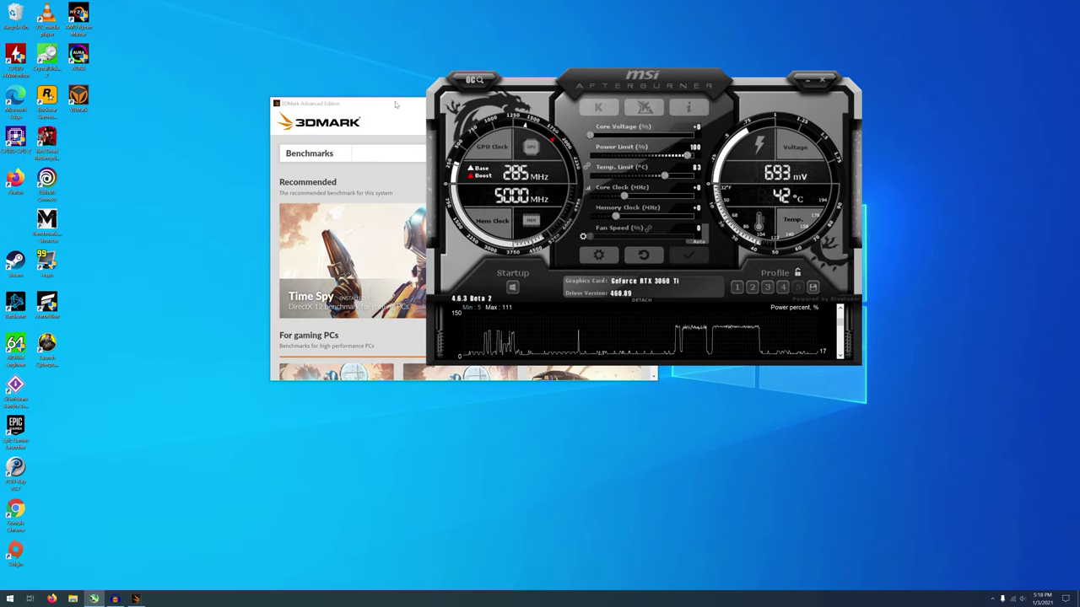
click(401, 102)
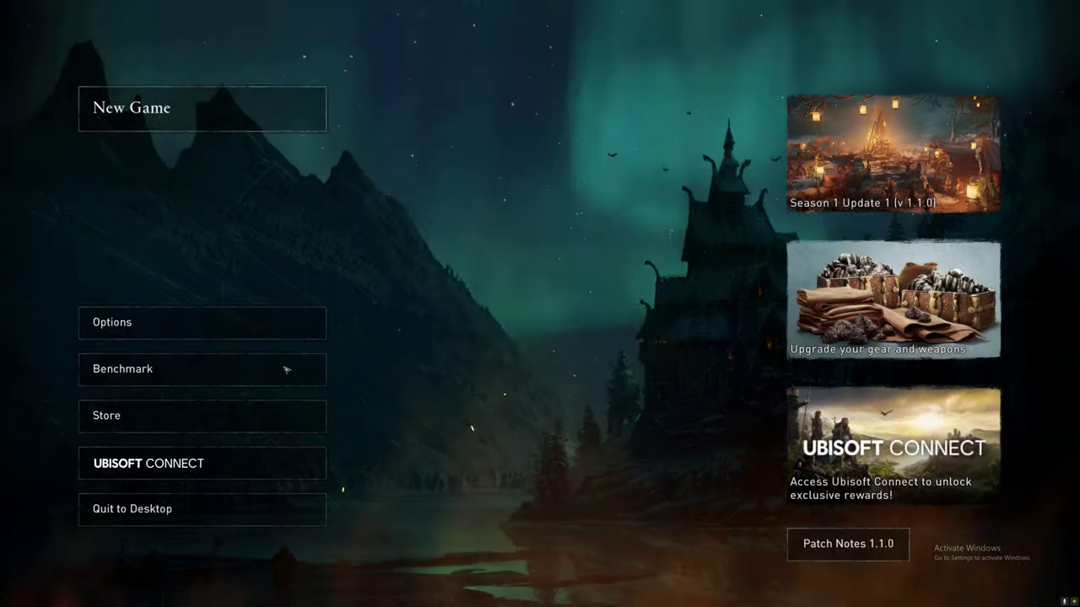
- Run the built-in benchmarks of the two games, the second one with its custom graphics quality settings
click(289, 369)
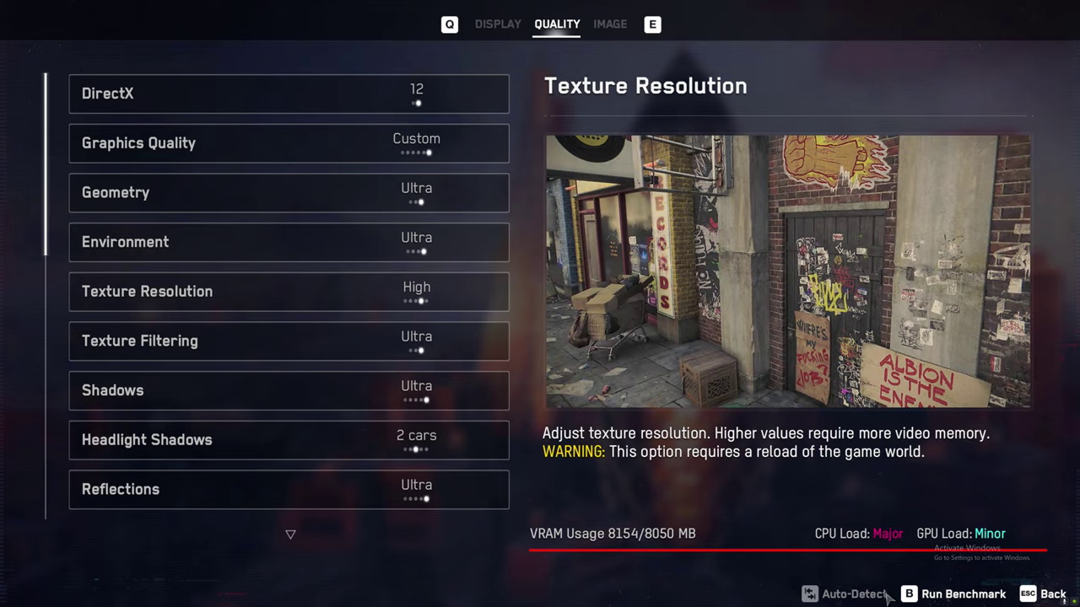
click(936, 595)
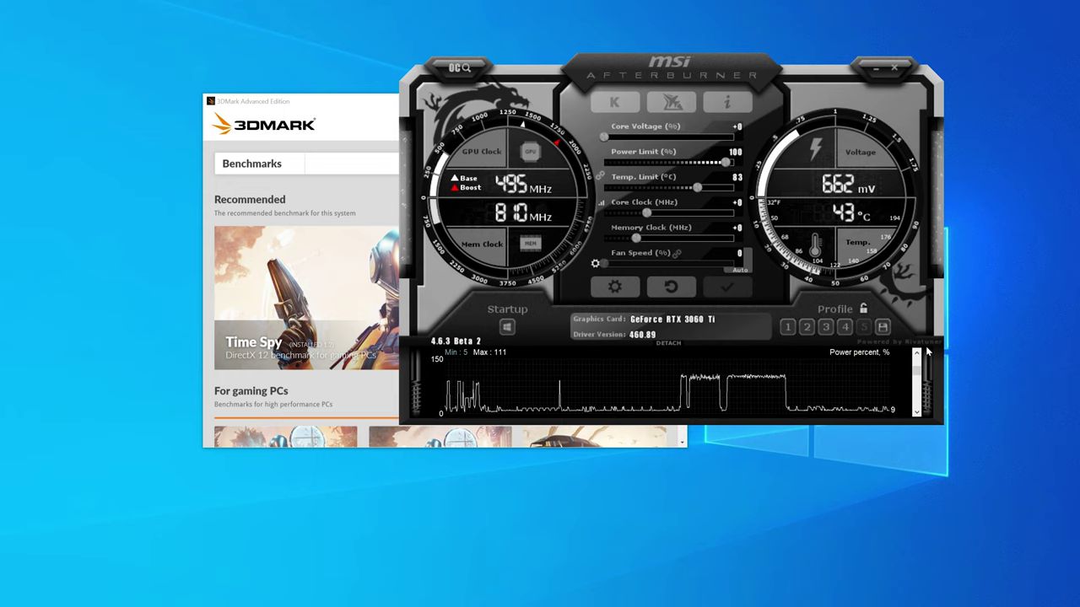
- Minimize 3DMark and reposition the Afterburner window so the desktop shortcuts are accessible
click(330, 106)
click(625, 100)
drag(621, 75, 651, 75)
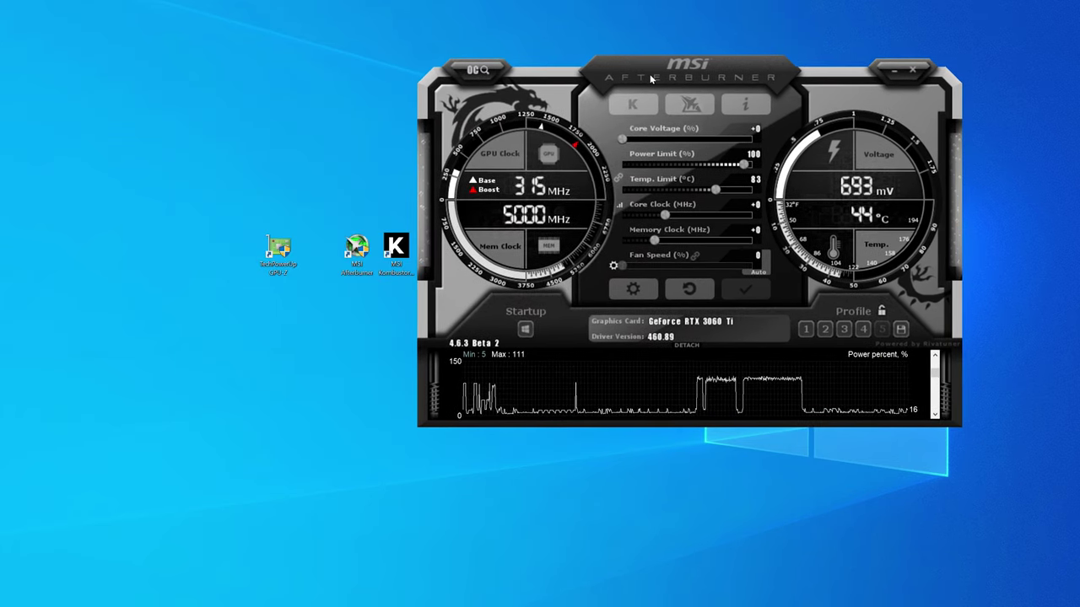
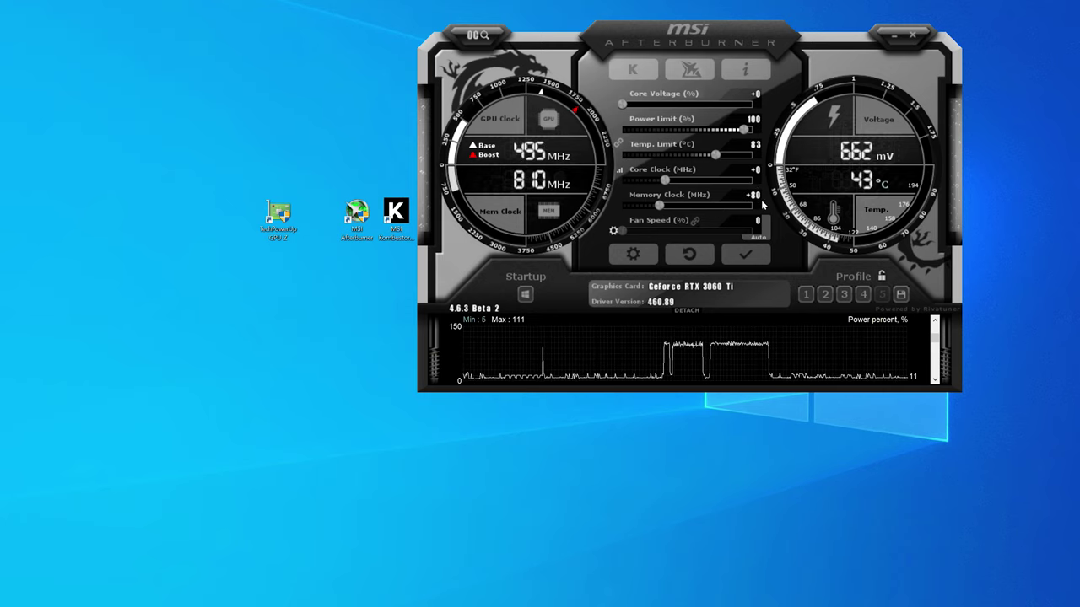
- Try a memory clock offset of +800 MHz in Afterburner
click(755, 258)
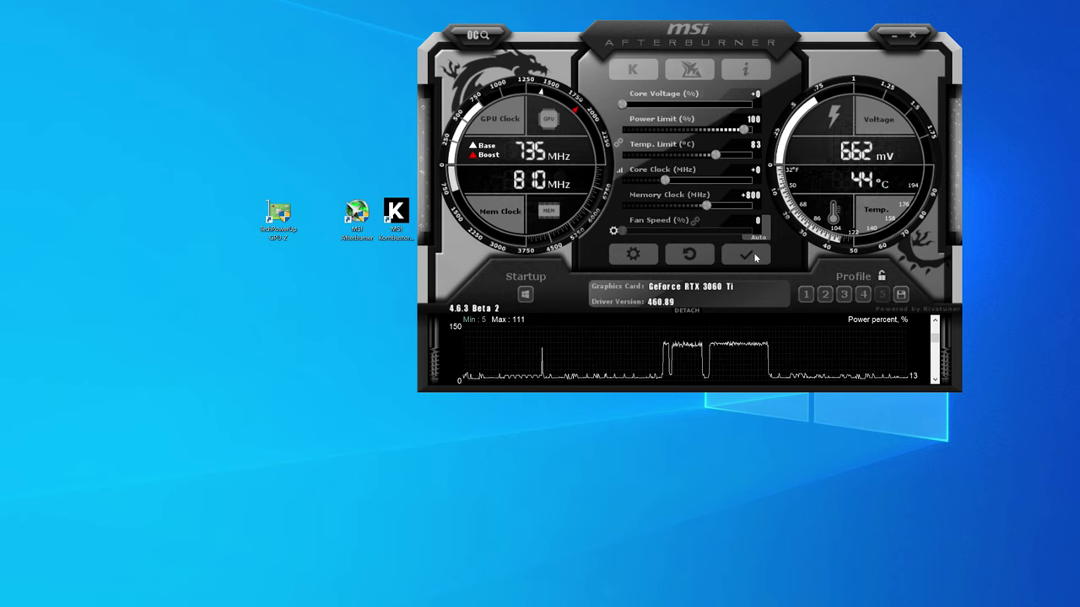
click(754, 254)
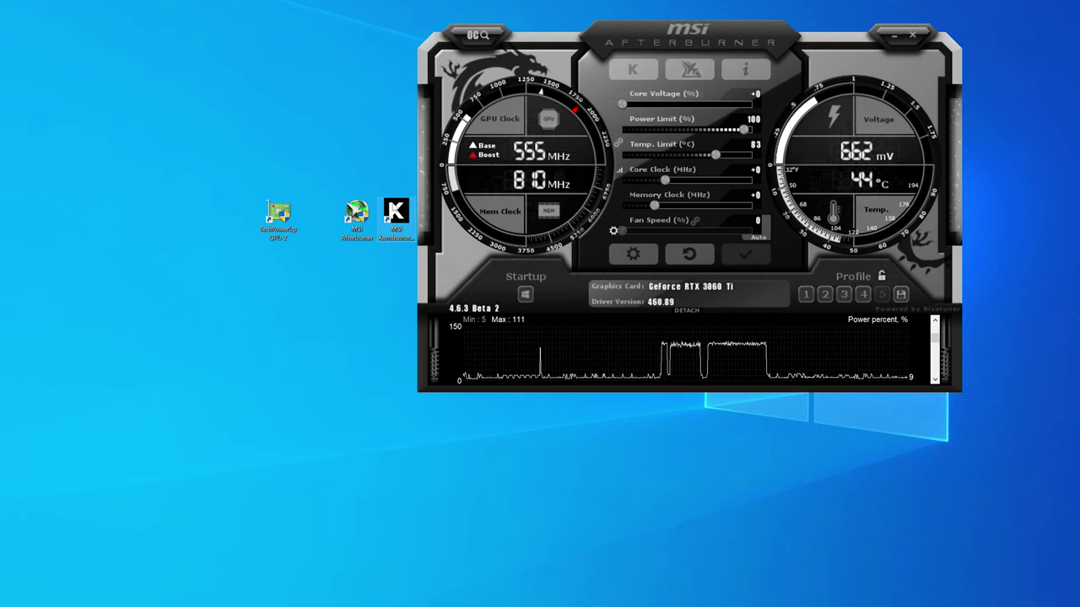
- Launch MSI Kombustor and set Afterburner's memory clock offset to +100 MHz
double_click(395, 213)
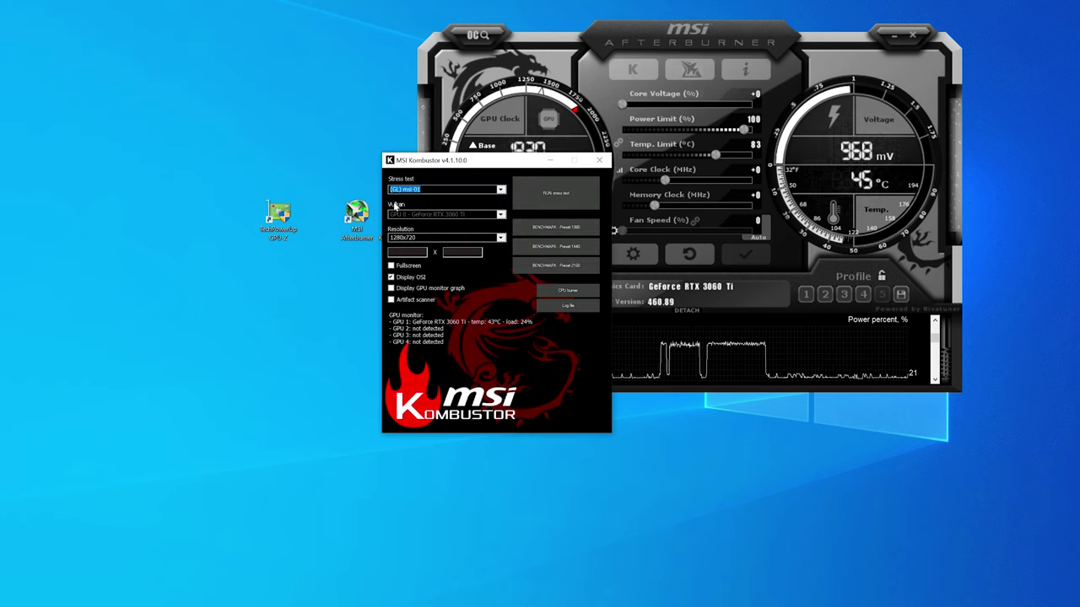
click(759, 200)
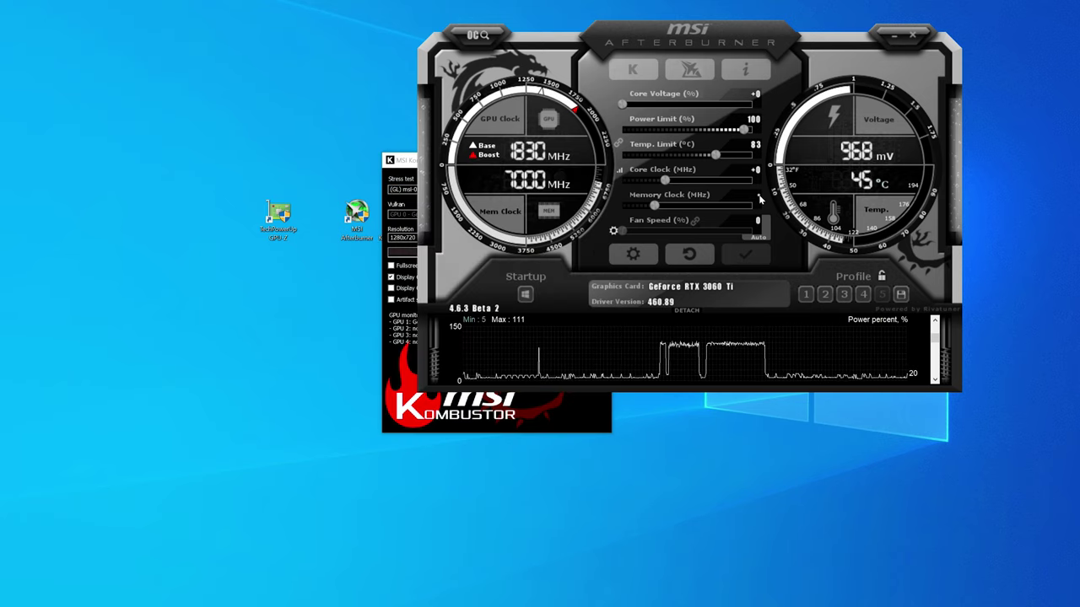
text(100)
key(Return)
- Set Kombustor's resolution to 1920x1080 and start the (GL) msi-01 stress test
drag(402, 160, 230, 103)
click(274, 180)
click(274, 212)
click(398, 134)
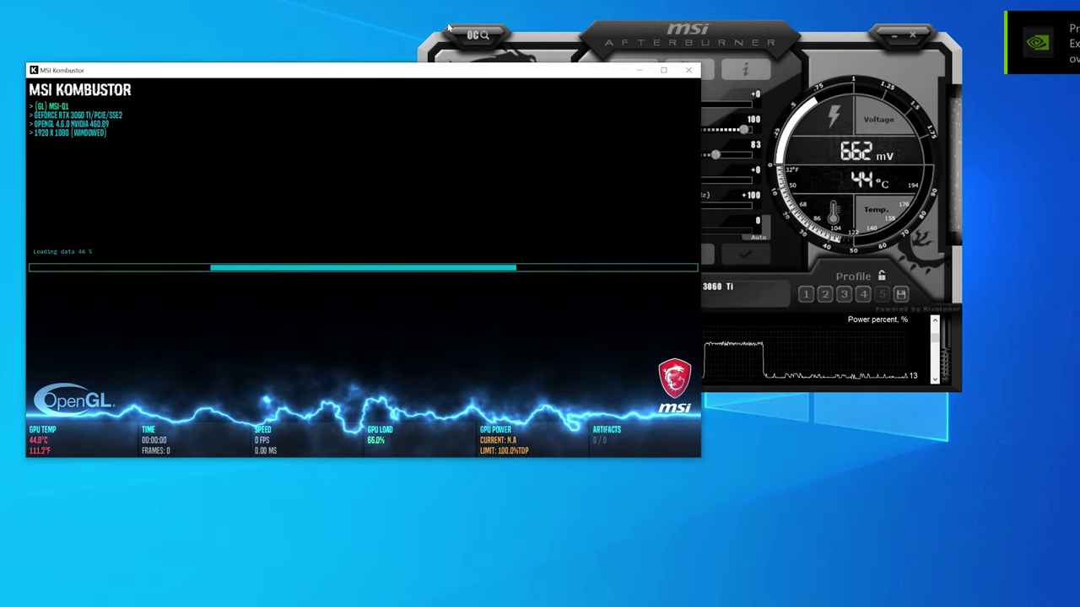
- Bring Afterburner in front of the running stress test and apply a memory clock offset of +200 MHz
click(712, 23)
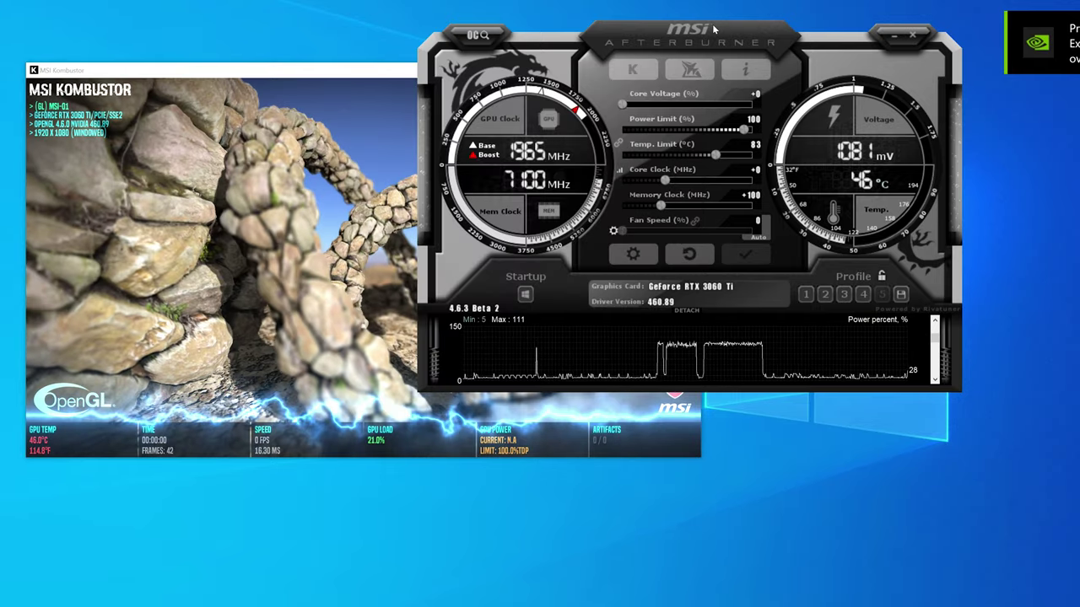
drag(712, 23, 718, 38)
click(756, 209)
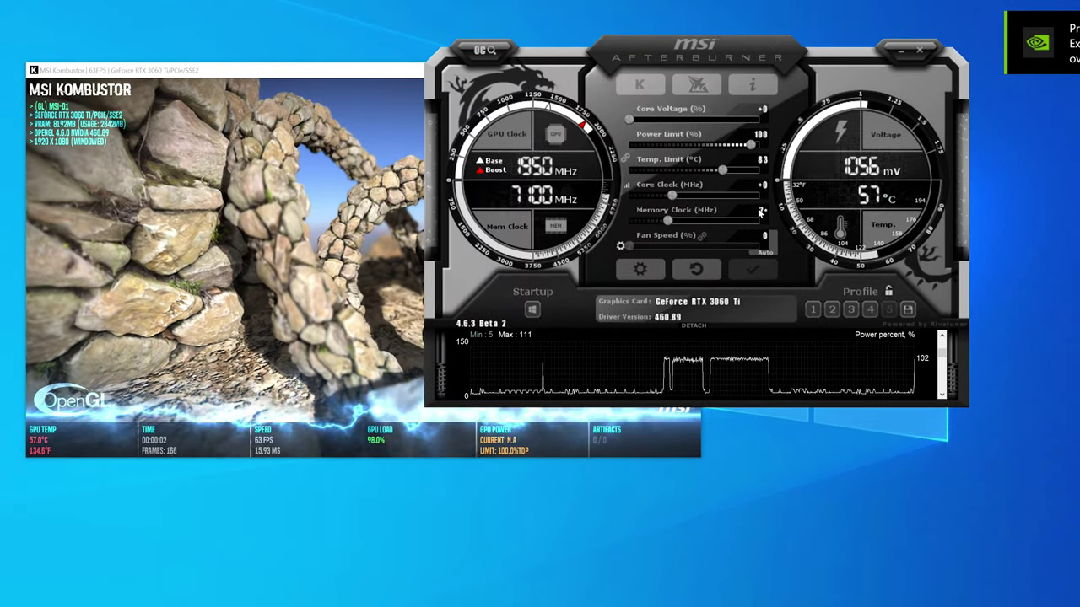
text(200)
key(Return)
click(763, 269)
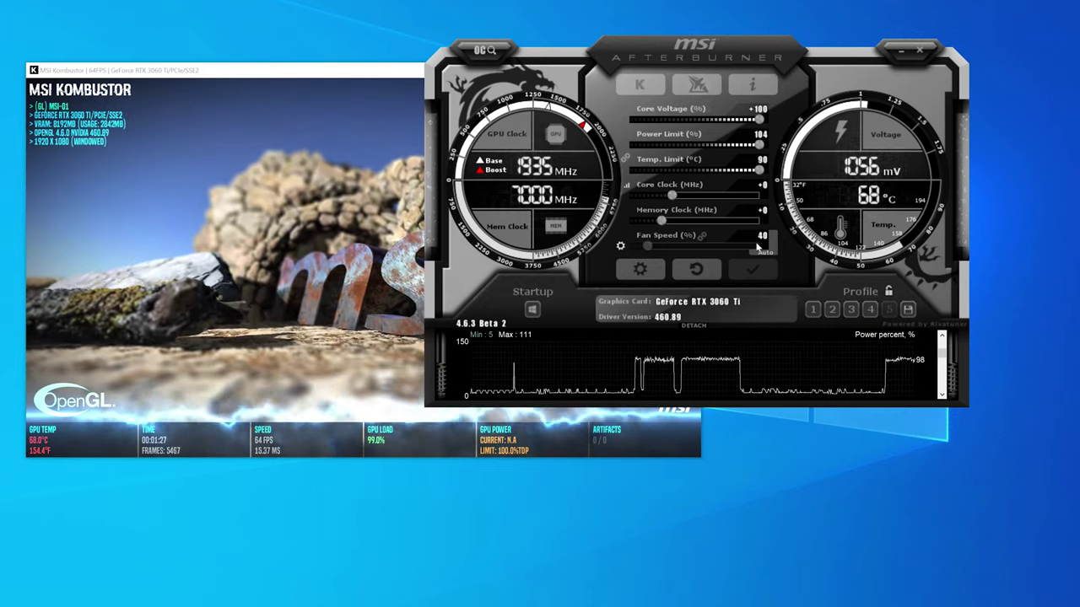
- Set the memory clock offset to +100 MHz and apply it while the stress test runs
click(762, 216)
text(100)
key(Return)
click(774, 264)
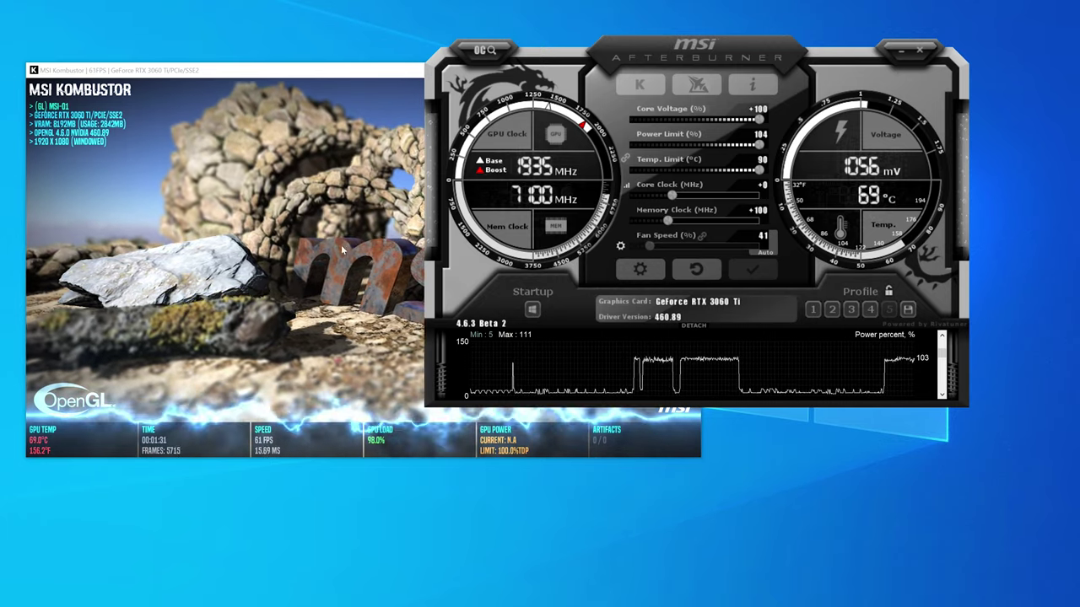
- Stop the Kombustor stress test, enable the artifact scanner and run the test again
click(307, 255)
key(Escape)
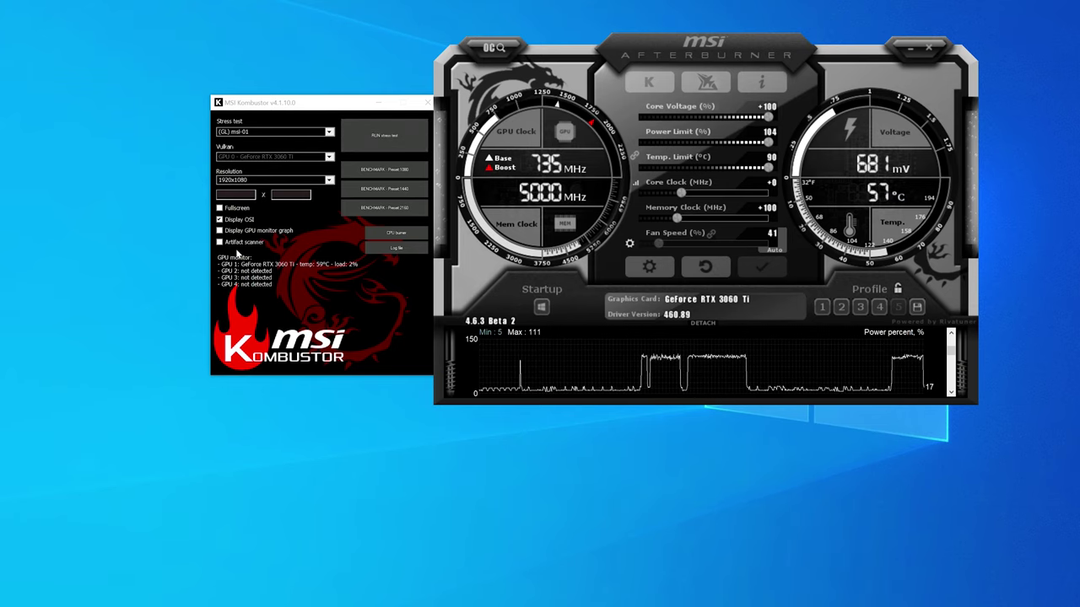
click(221, 244)
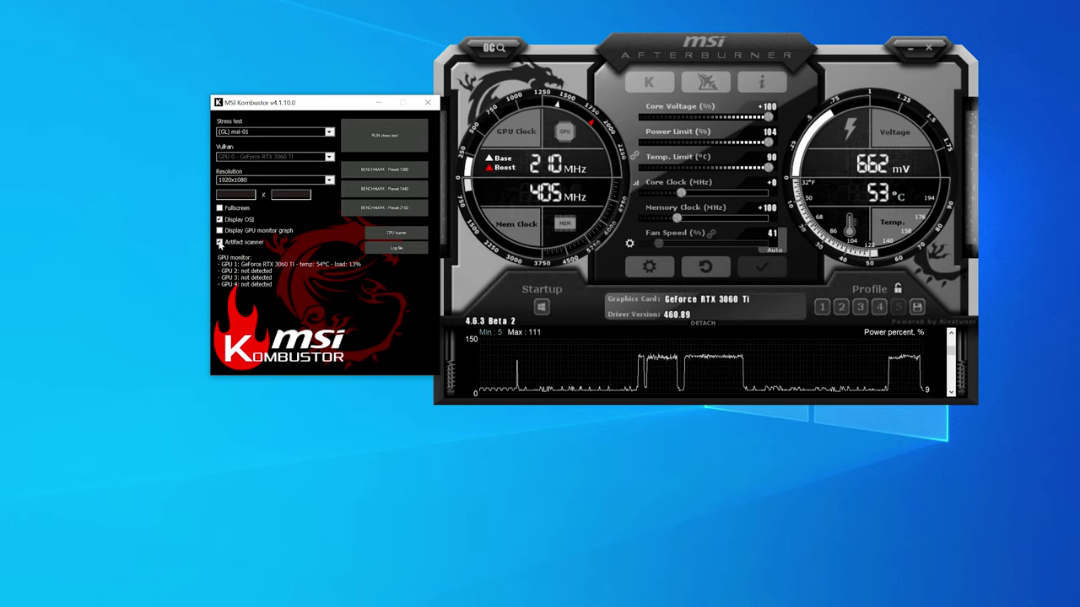
click(370, 144)
drag(377, 125, 257, 50)
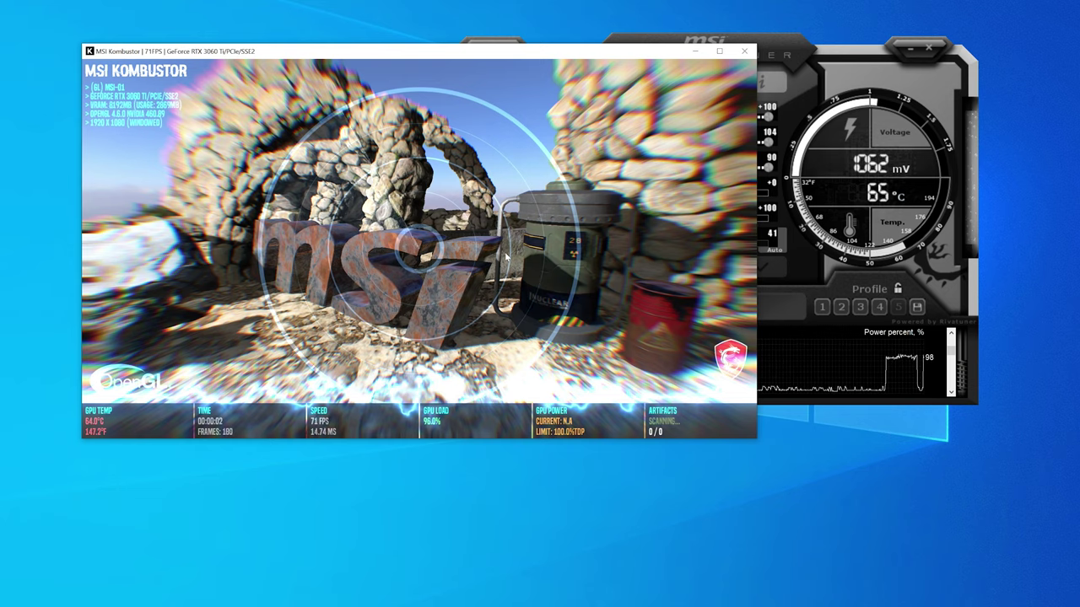
- Reposition Afterburner beside the artifact scan, then set the memory clock offset to +200 MHz and apply it
drag(700, 50, 710, 19)
click(744, 35)
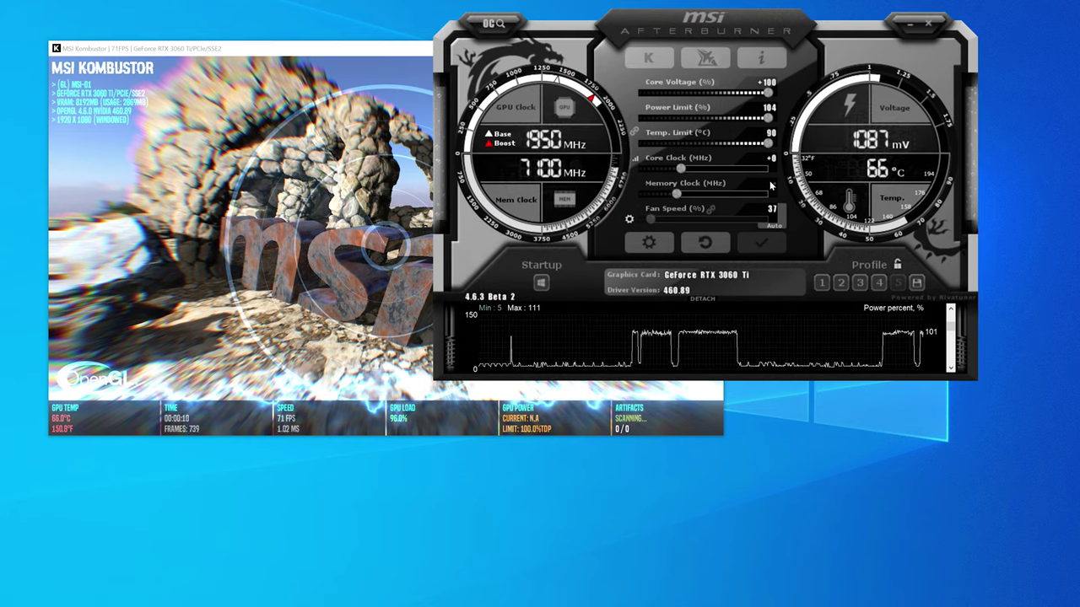
text(200)
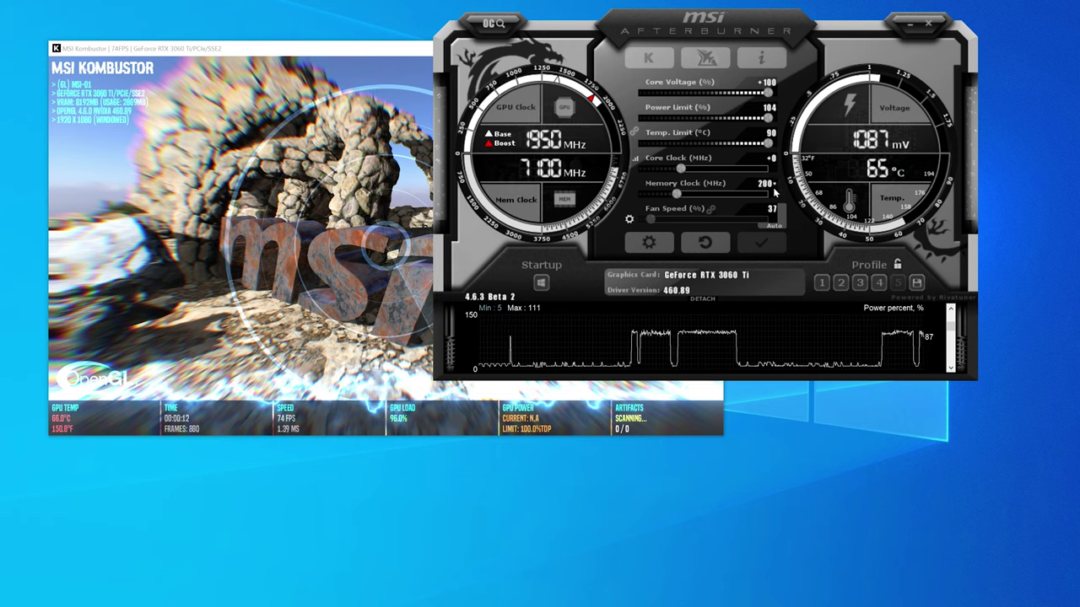
click(761, 243)
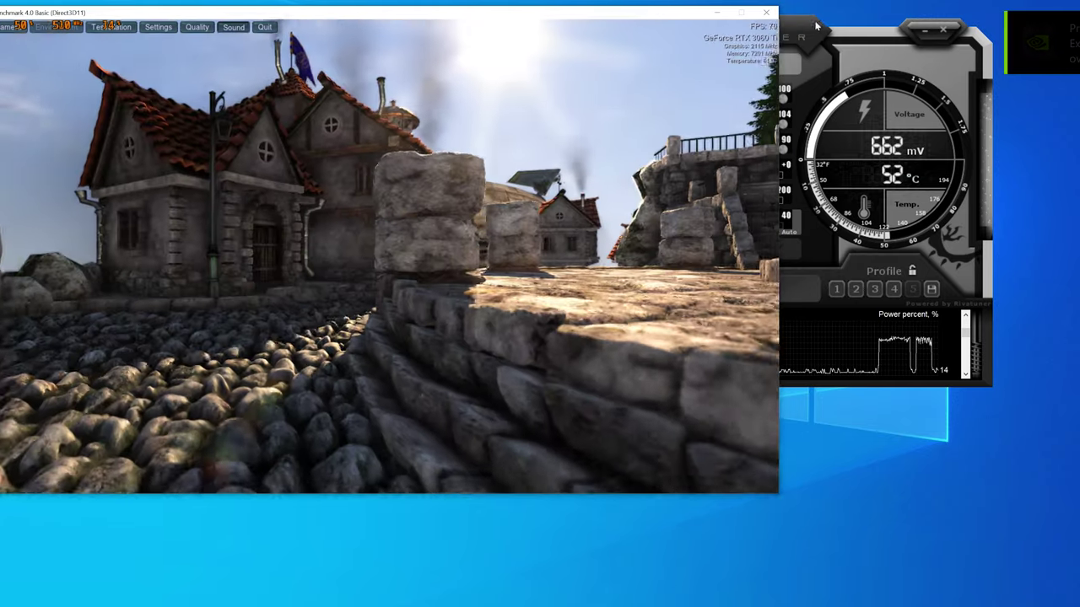
- Apply a memory clock offset of +800 MHz during the Direct3D11 benchmark and check the rendered scene for artifacts
drag(826, 26, 783, 57)
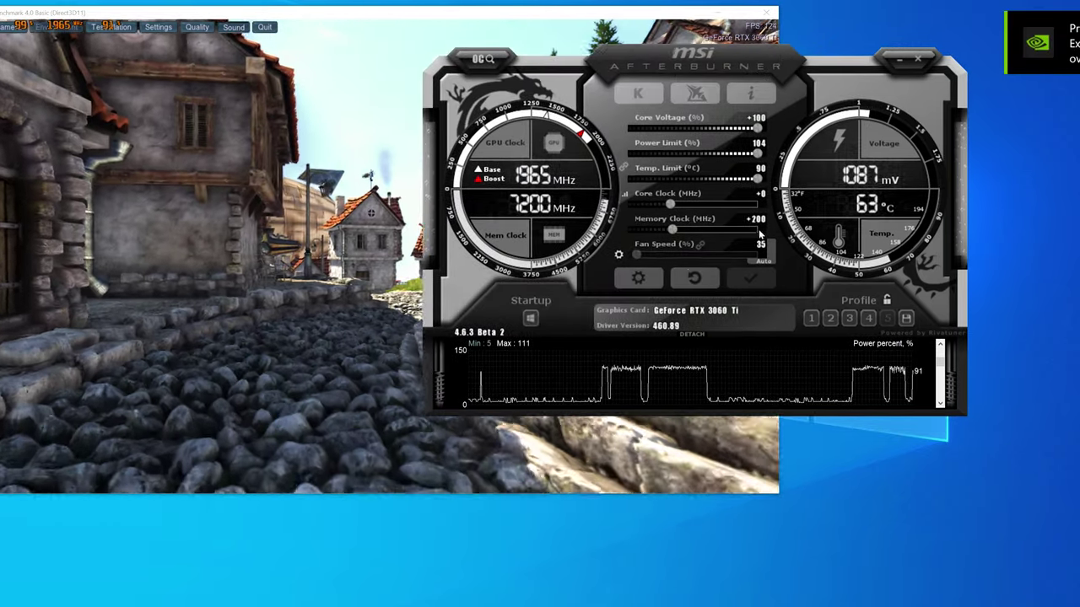
text(800)
key(Return)
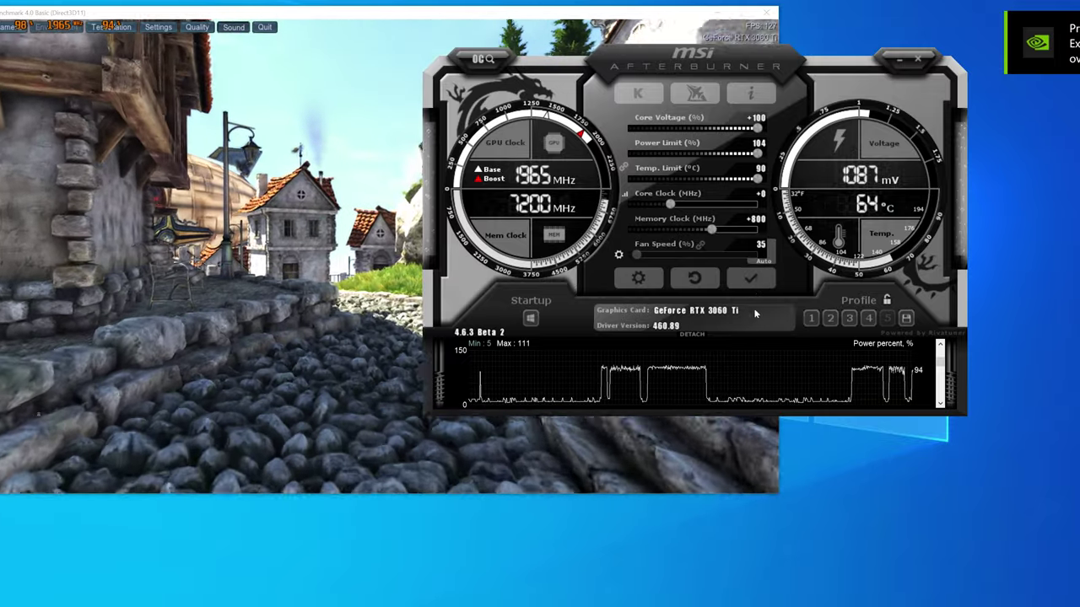
click(750, 280)
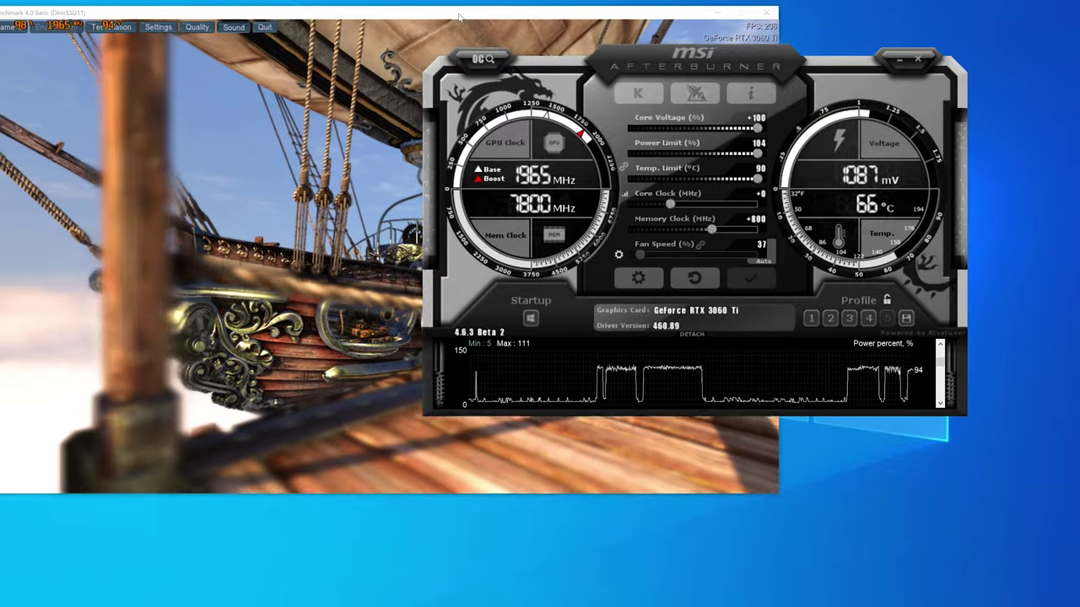
click(459, 17)
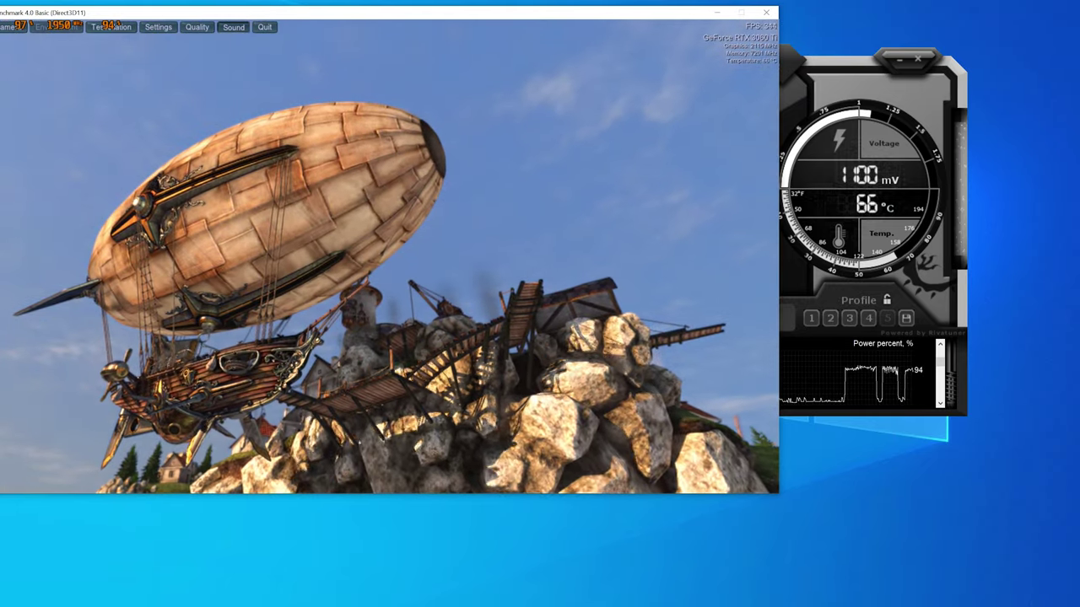
click(786, 67)
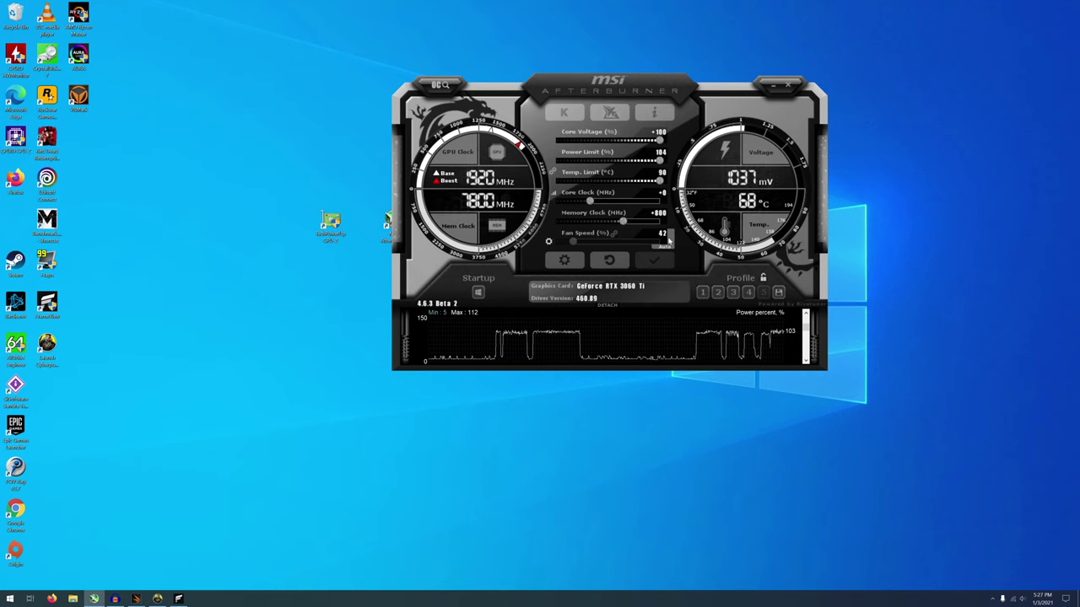
- Load profile 4 with the +90 MHz core clock offset, set the memory clock offset to +800 MHz and apply both
click(733, 292)
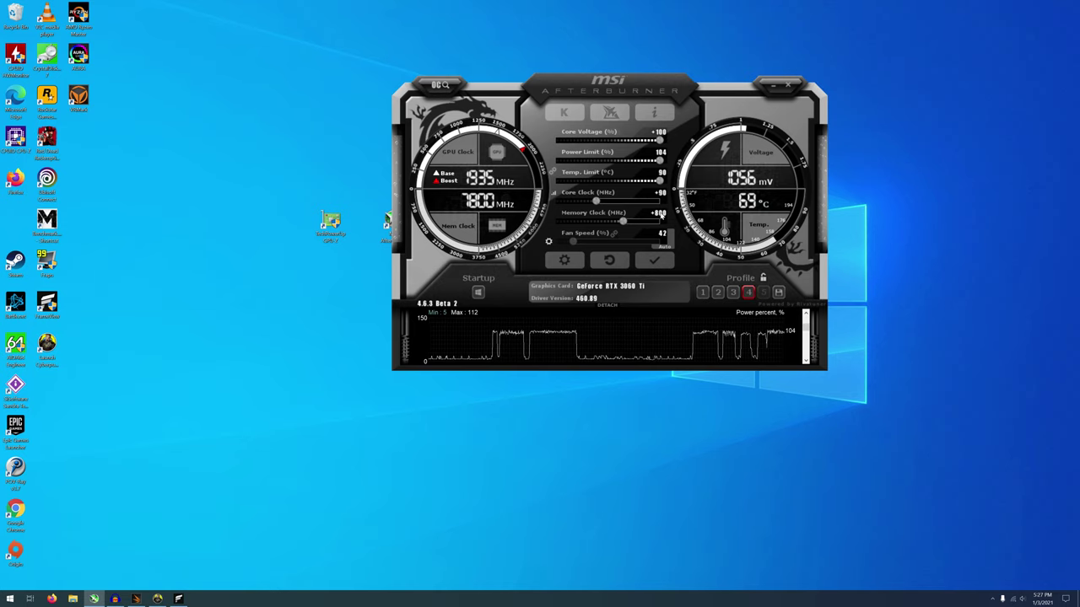
click(654, 264)
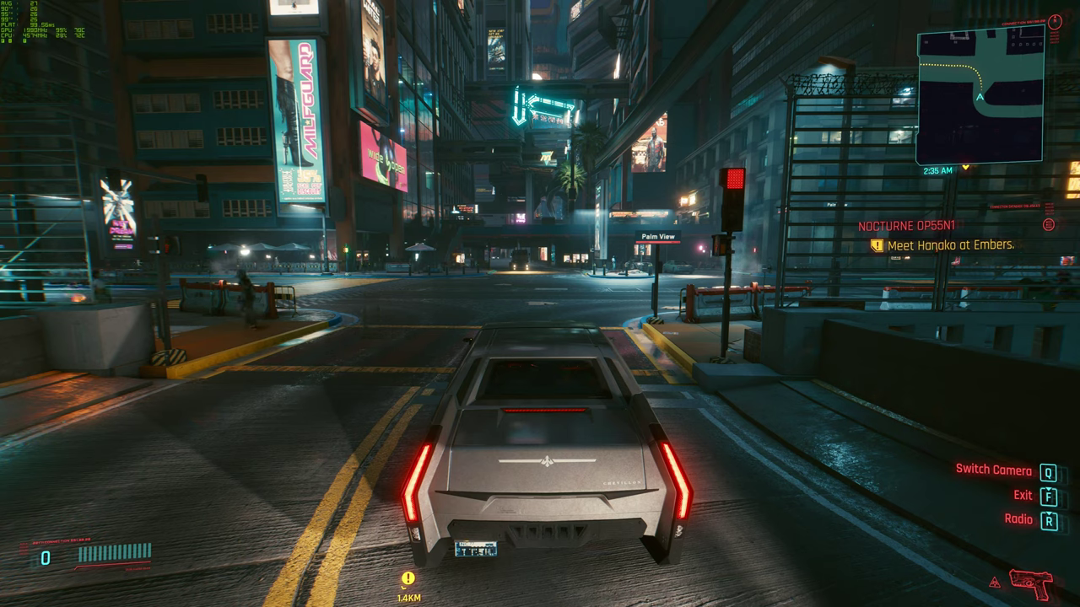
key(w)
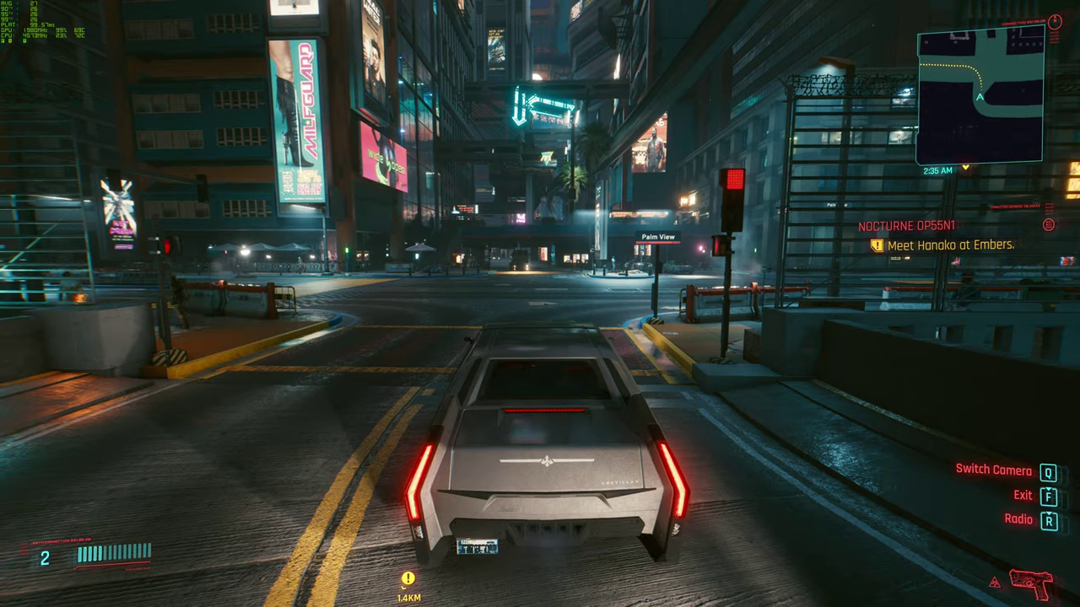
key(w)
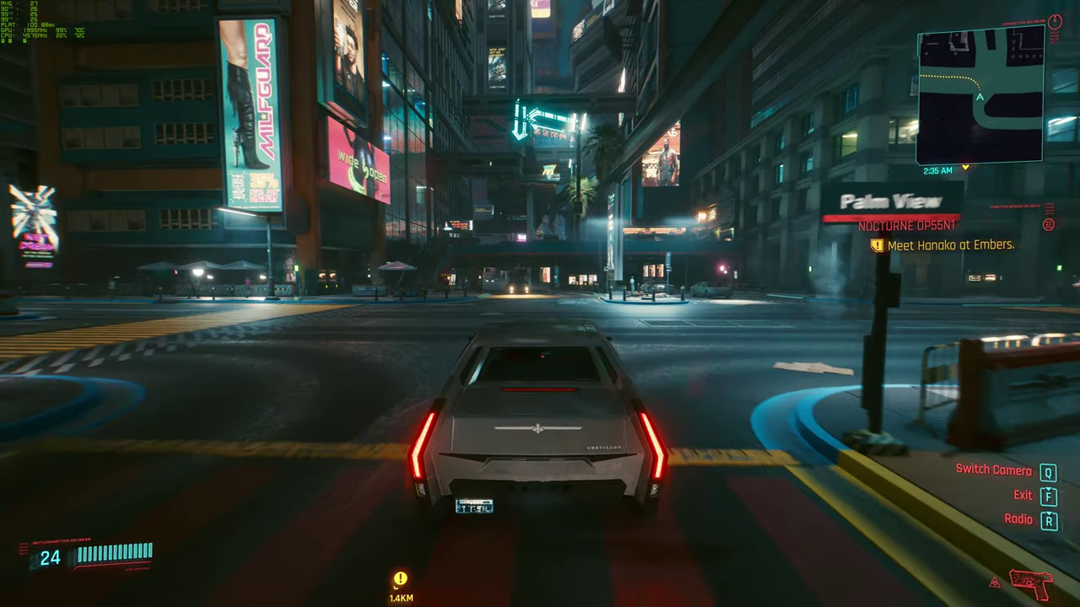
key(w)
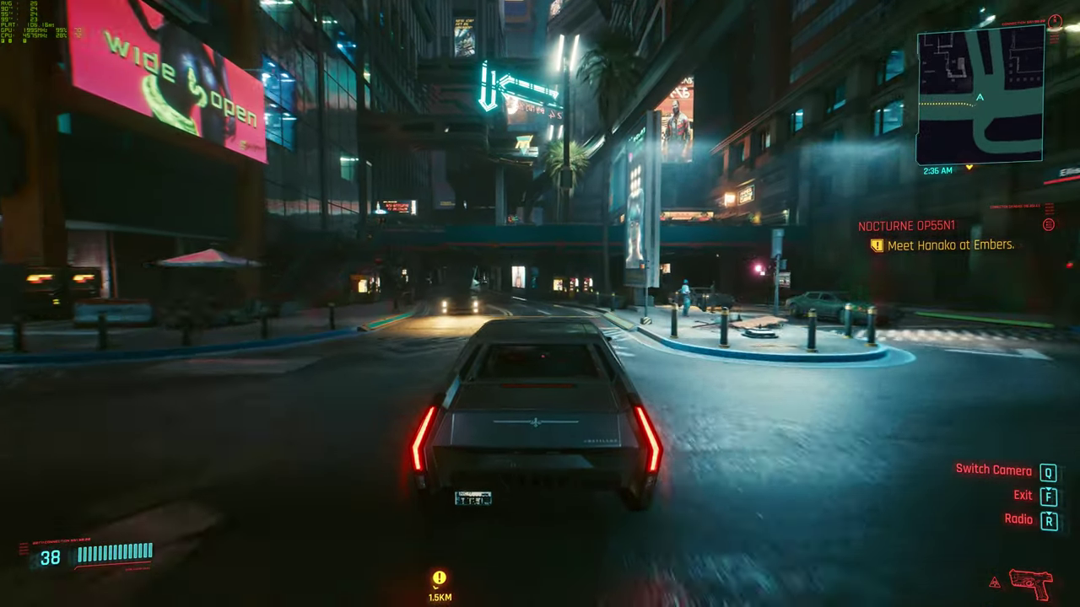
key(w)
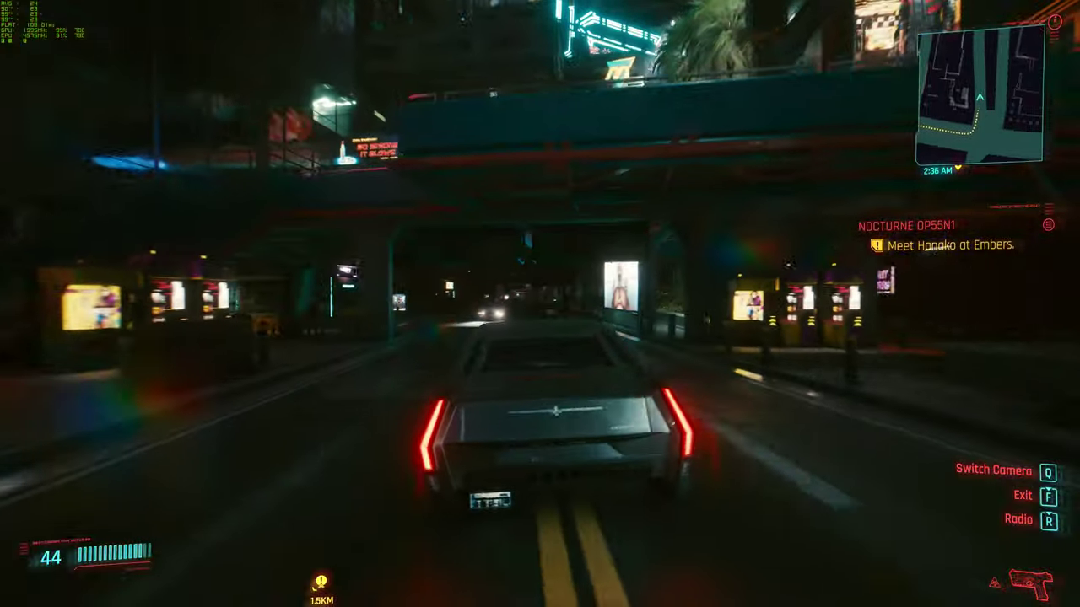
key(w)
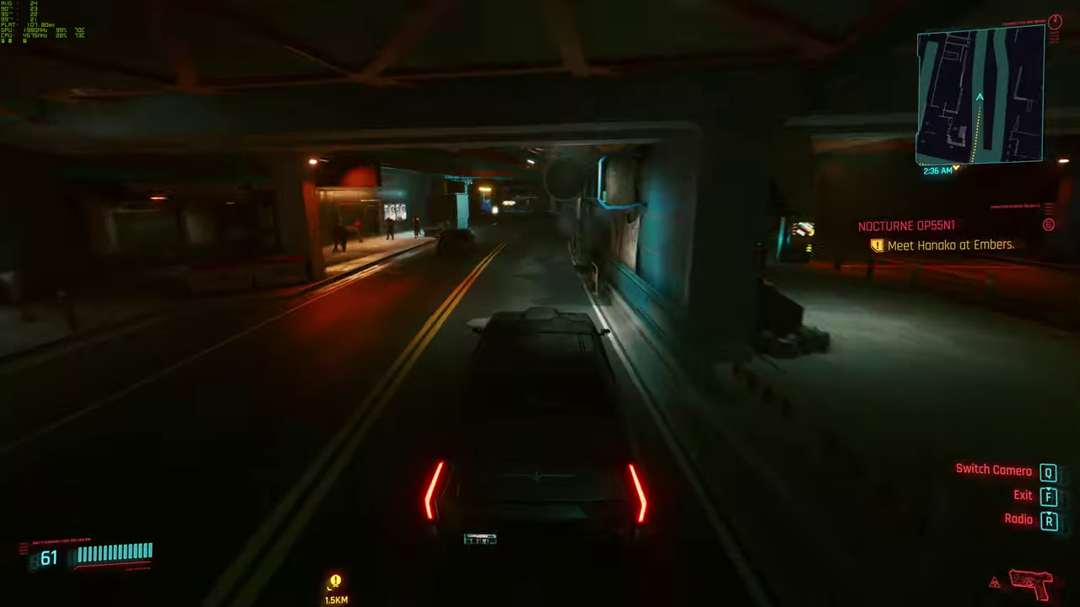